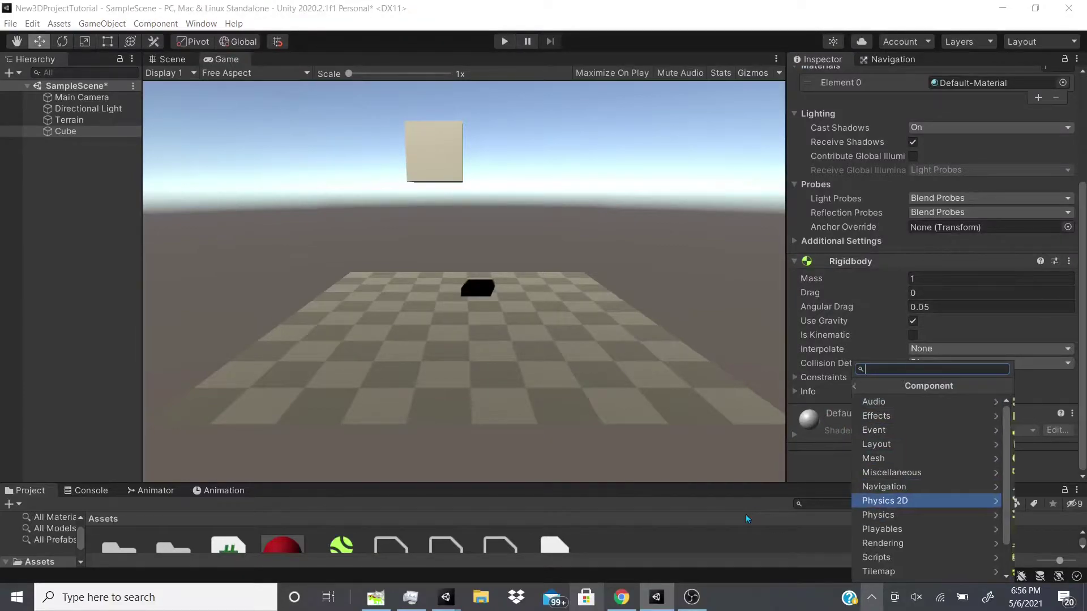
Browse the 2D and 3D Physics component lists for the Cube, then close the menu without adding anything
key(Return)
key(Left)
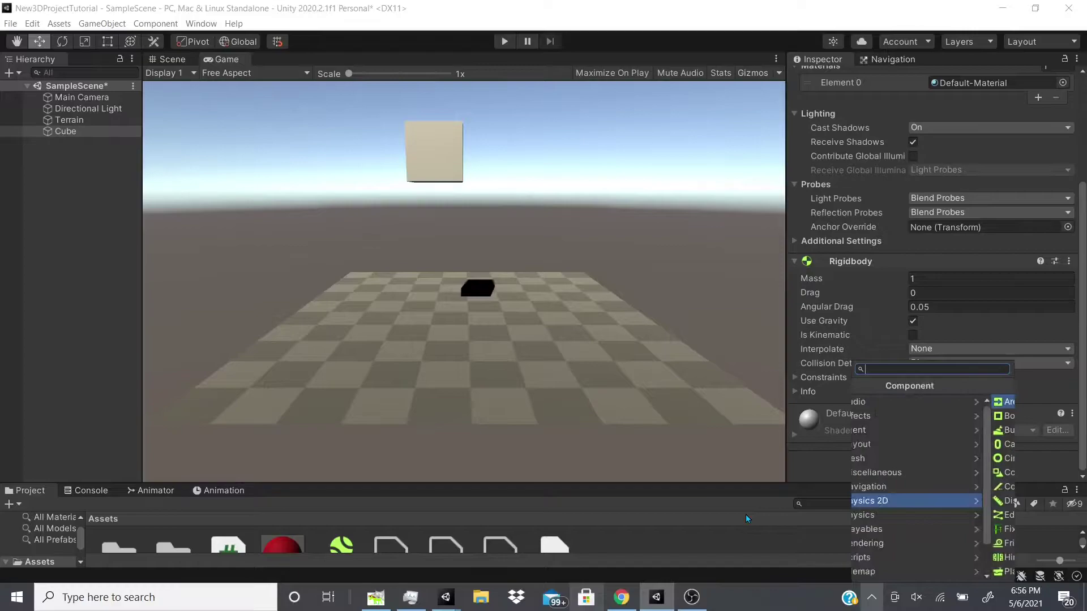
key(Up)
key(Return)
key(Down)
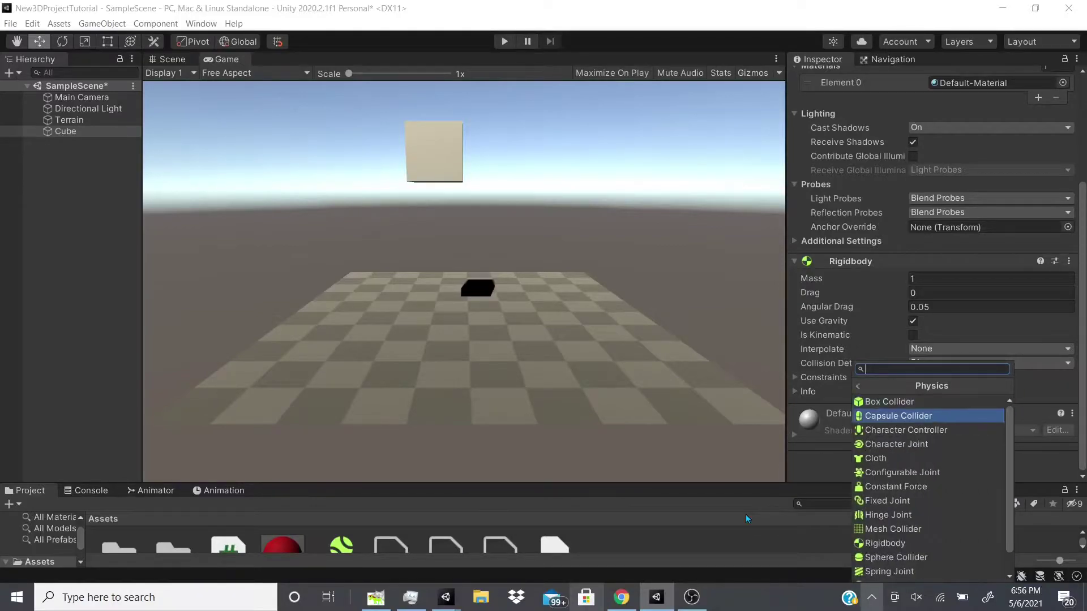
key(Escape)
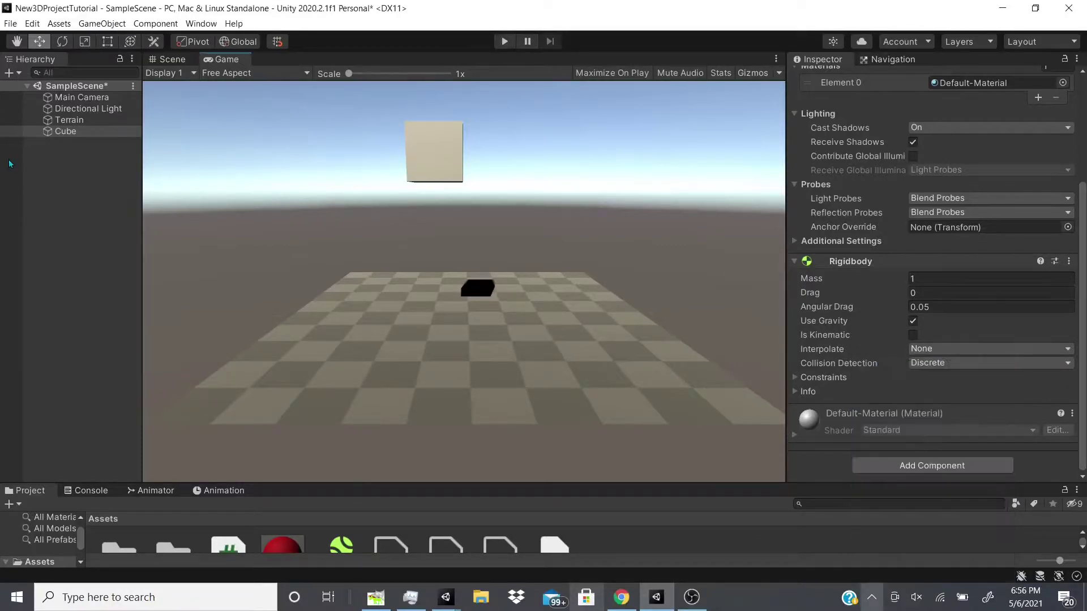
Delete the Cube and create a new 3D Capsule from the Hierarchy
right_click(85, 135)
click(146, 235)
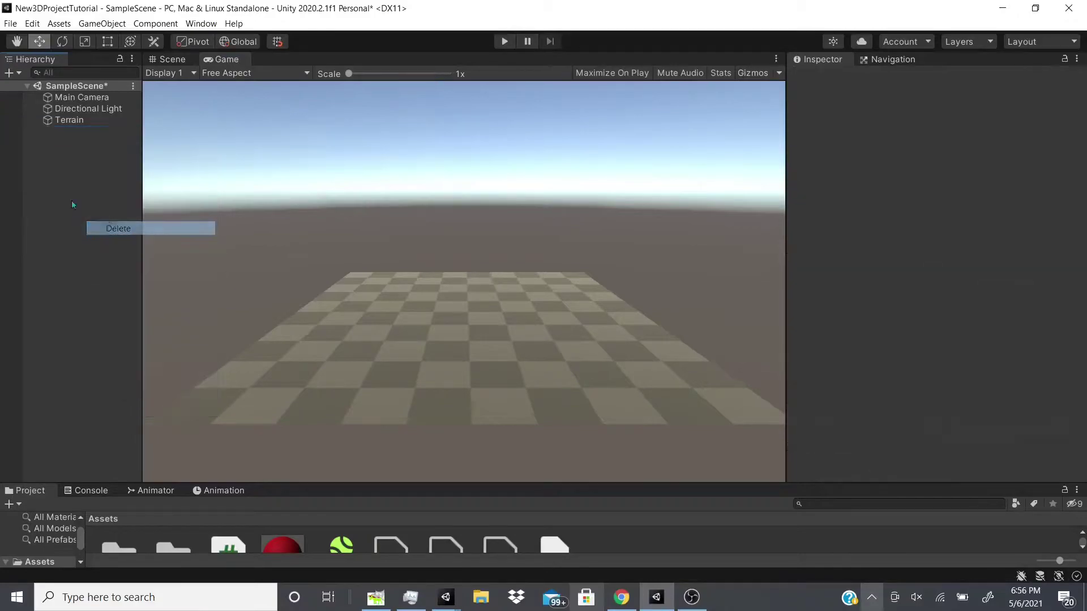
right_click(44, 202)
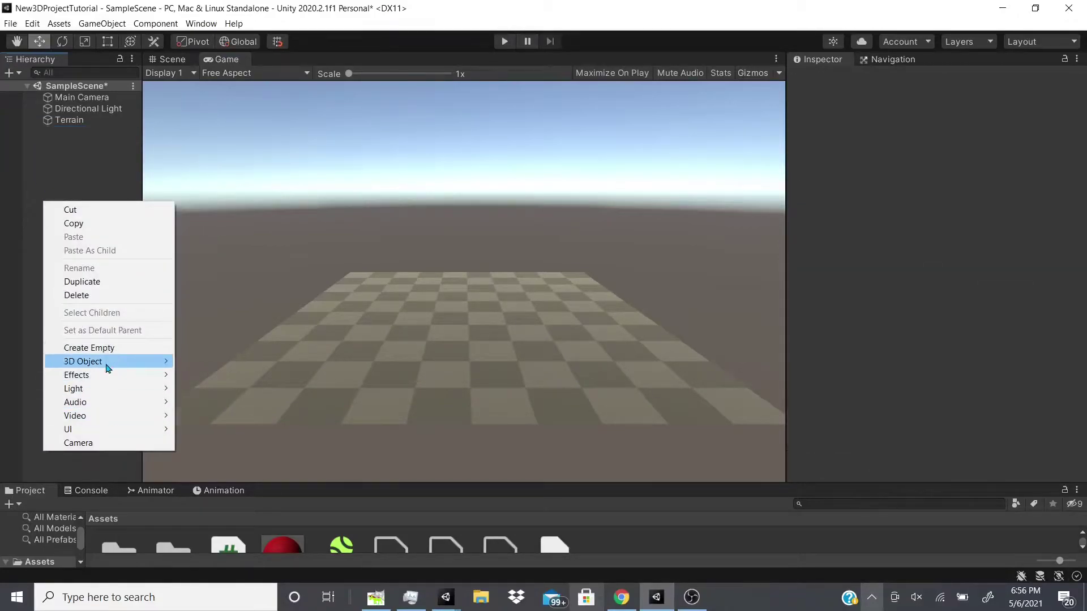
mouse_move(108, 362)
click(207, 388)
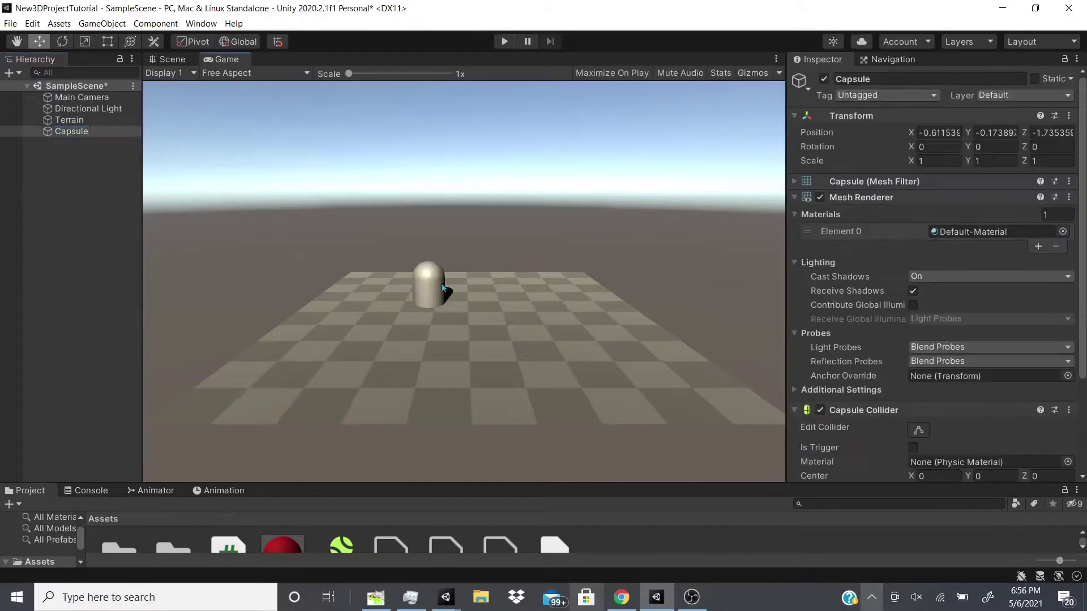
Shift the capsule's Z position to -4.07, enable collider editing, and frame it in the Scene view
drag(1029, 134, 995, 132)
scroll(985, 181, down, 4)
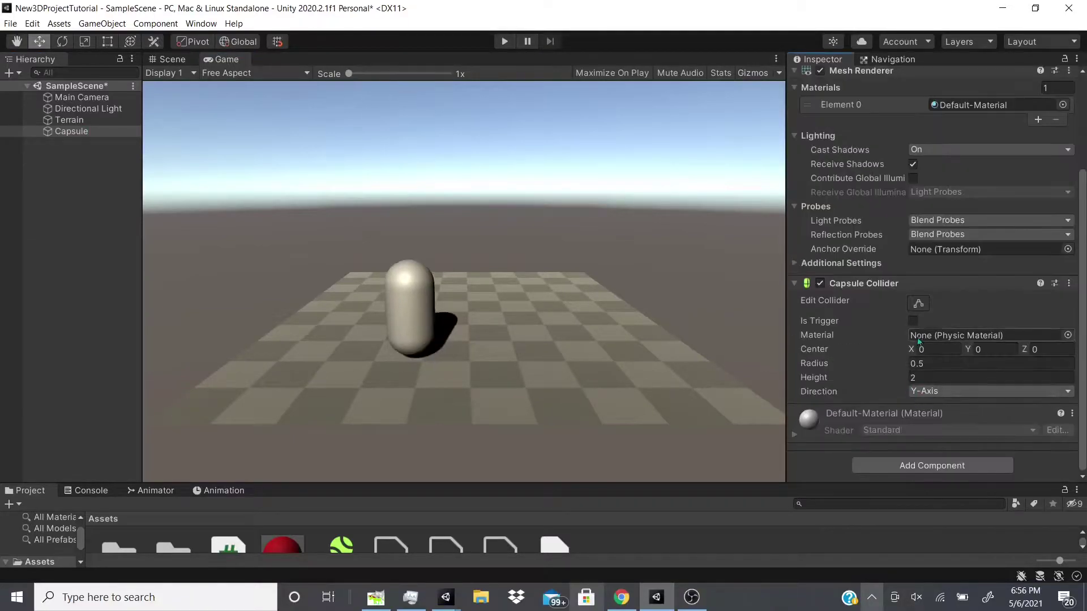
click(917, 302)
click(172, 59)
key(f)
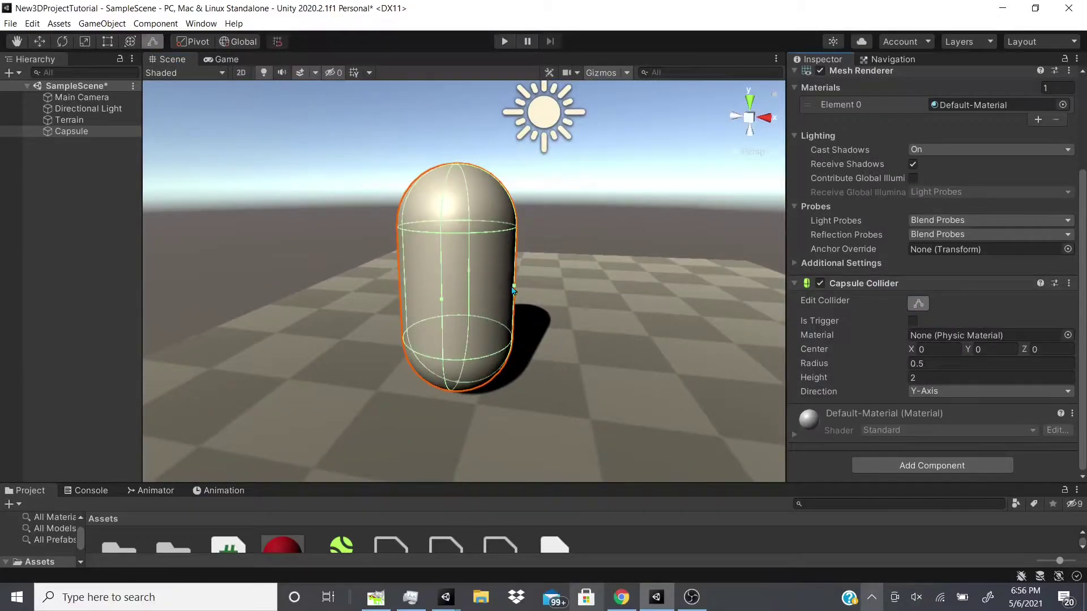
Set collider Radius 0.55 and Height 2.2, trying X and Z Direction before returning to Y-Axis
mouse_move(513, 290)
mouse_down()
mouse_move(498, 291)
mouse_move(511, 291)
mouse_up()
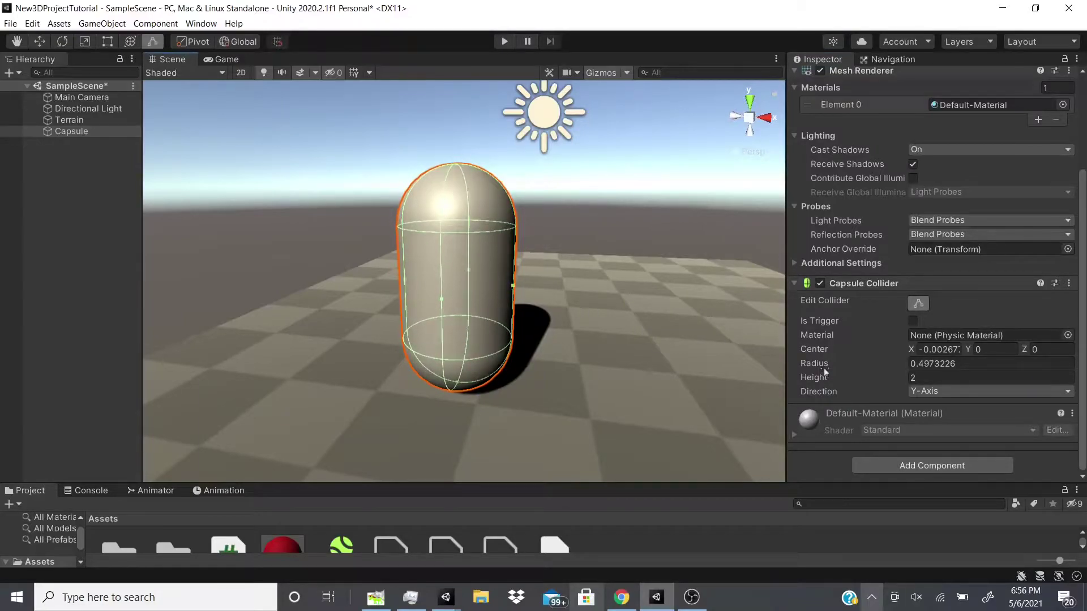
drag(823, 368, 922, 354)
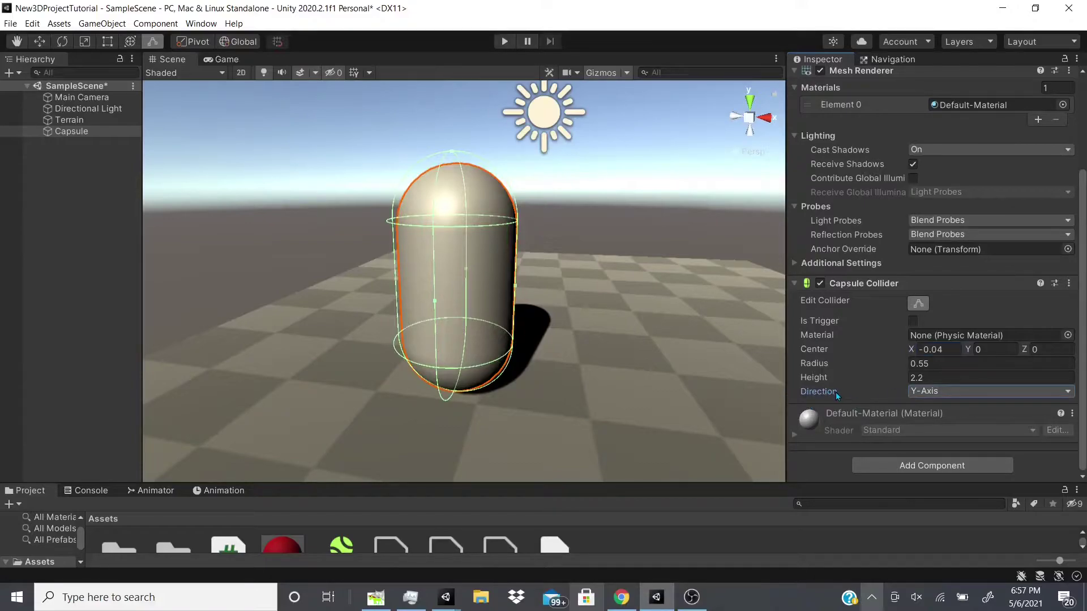
click(917, 391)
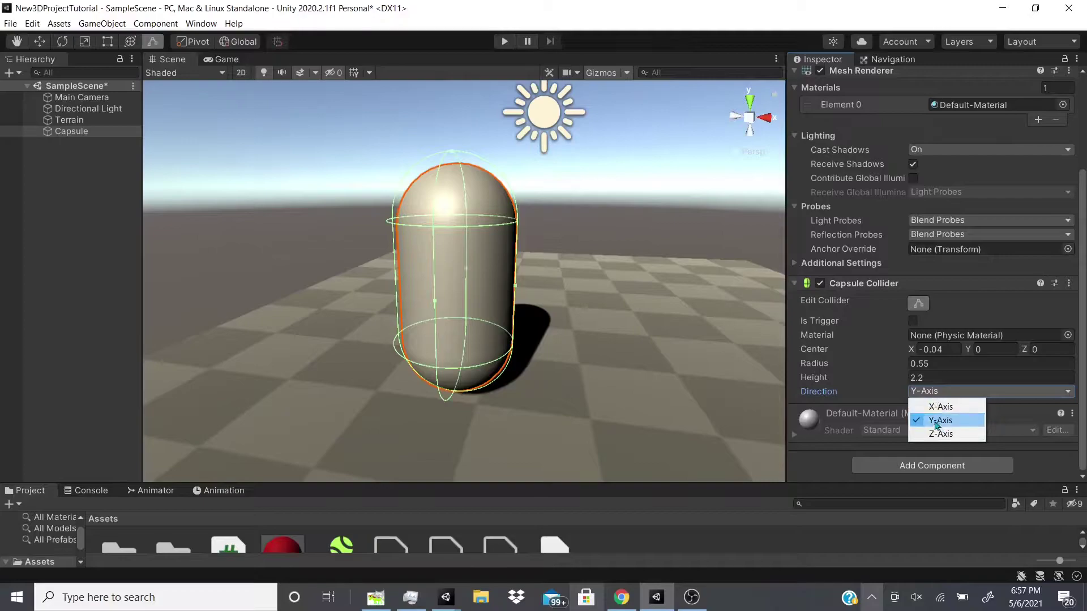
click(931, 407)
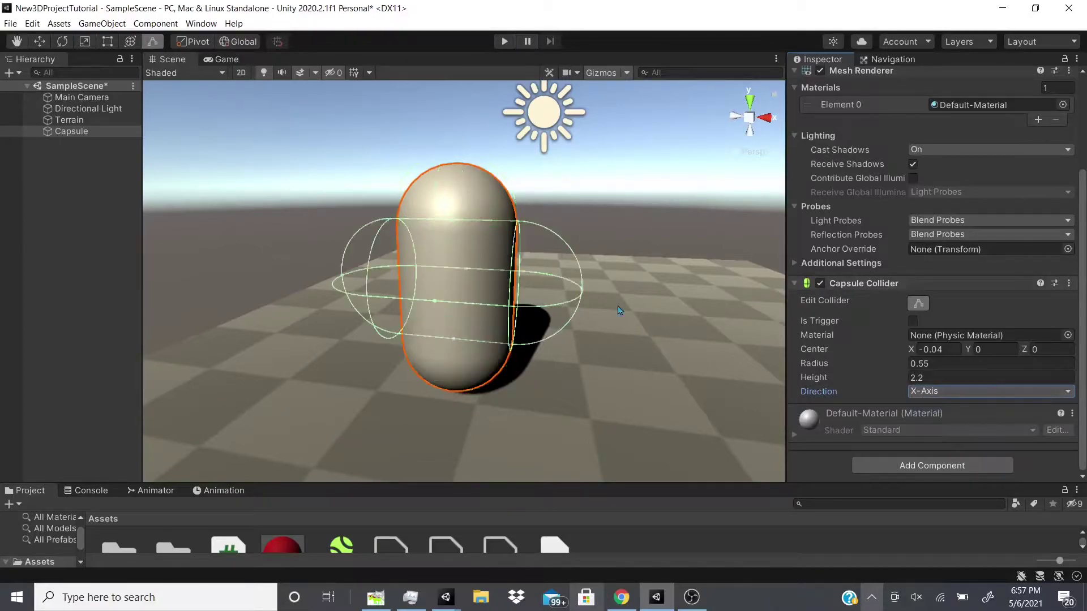
click(994, 389)
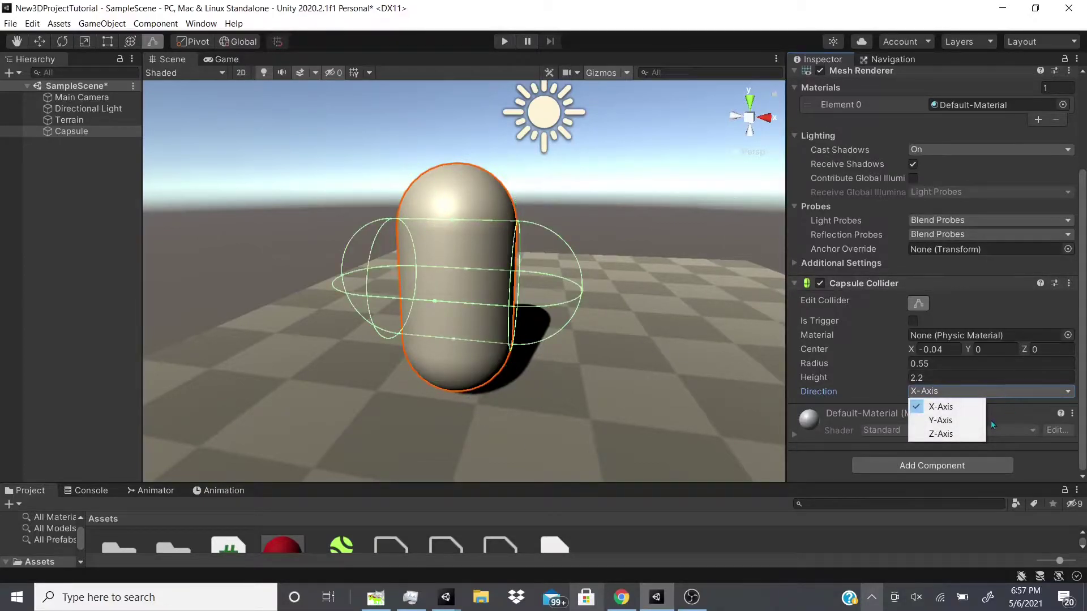
click(940, 433)
click(979, 391)
click(940, 420)
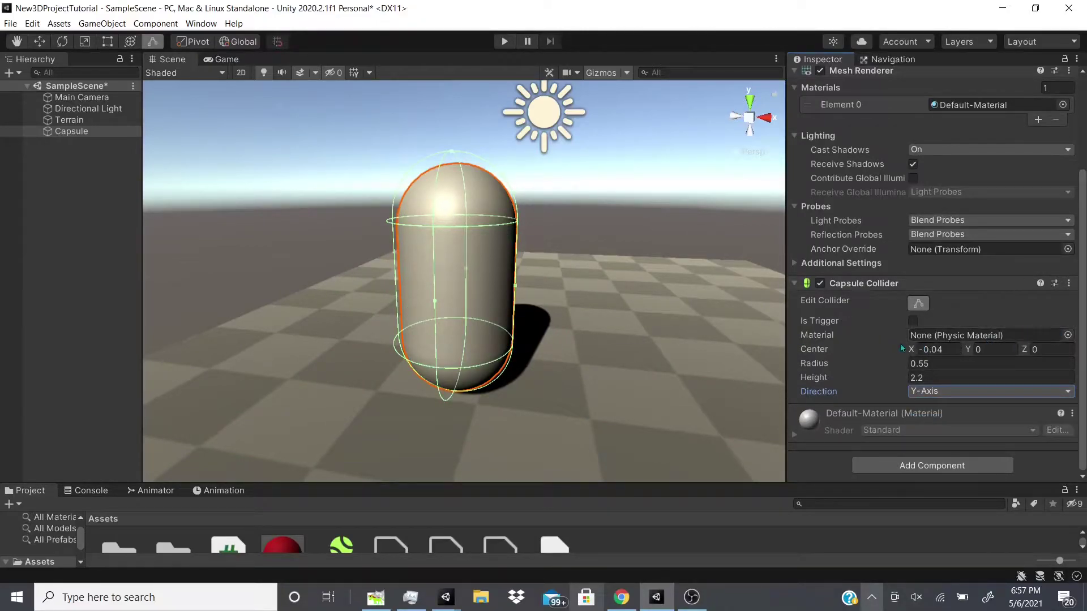
Assign New Physic Material to the collider, raise the capsule to Y 3.87, and briefly play-test
drag(342, 546, 962, 336)
scroll(740, 227, down, 10)
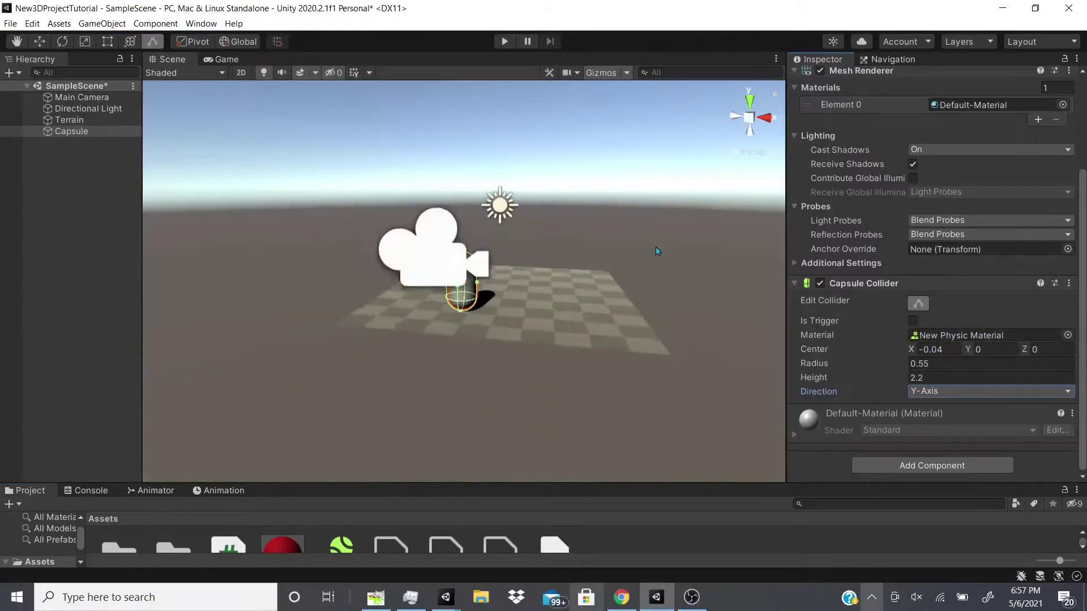
scroll(655, 250, up, 6)
scroll(904, 168, up, 4)
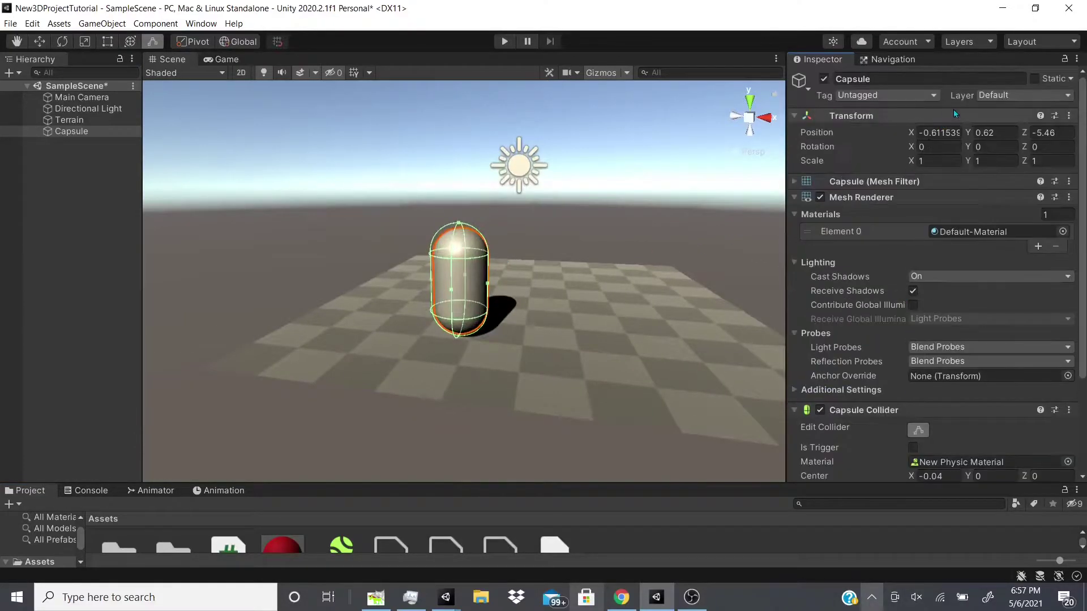
drag(969, 134, 1064, 135)
click(504, 41)
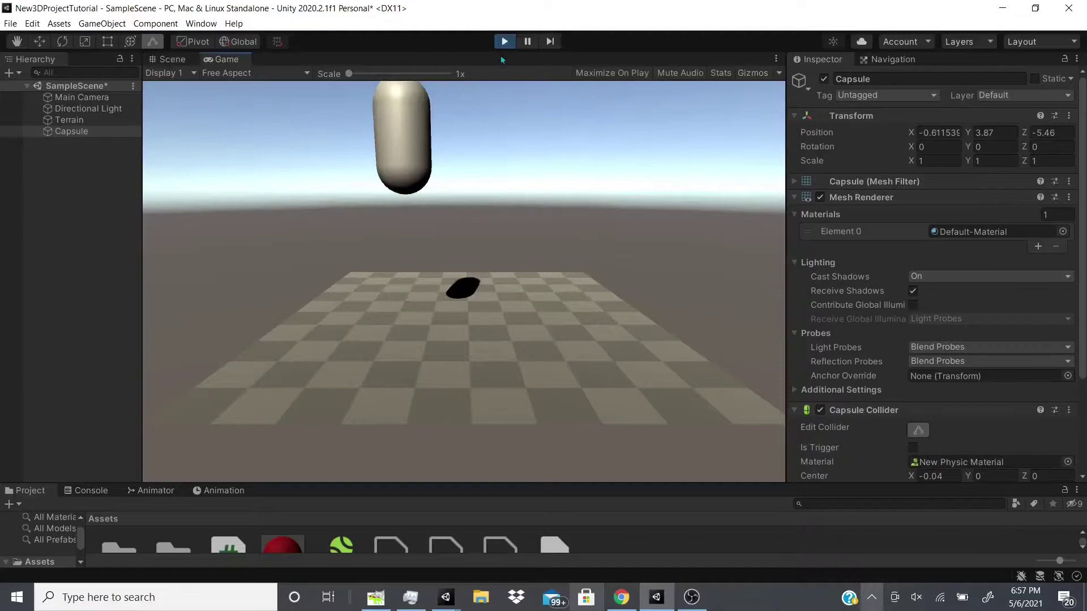
click(508, 45)
Add a Rigidbody to the capsule and enter Play mode to watch it fall
scroll(917, 441, down, 4)
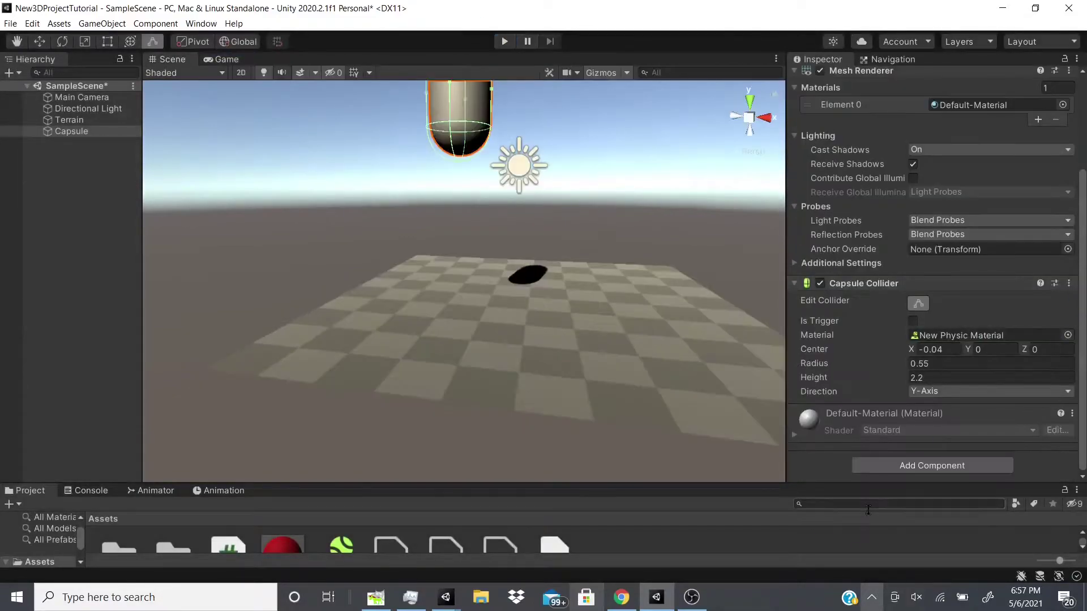
click(910, 470)
text(ri)
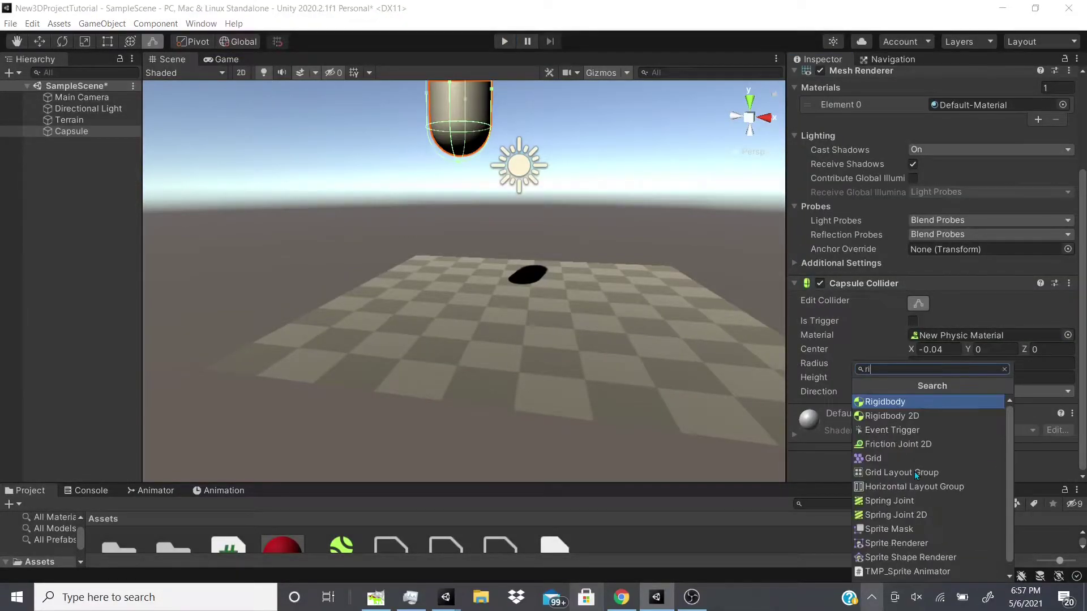
key(Down)
key(Up)
key(Return)
click(504, 42)
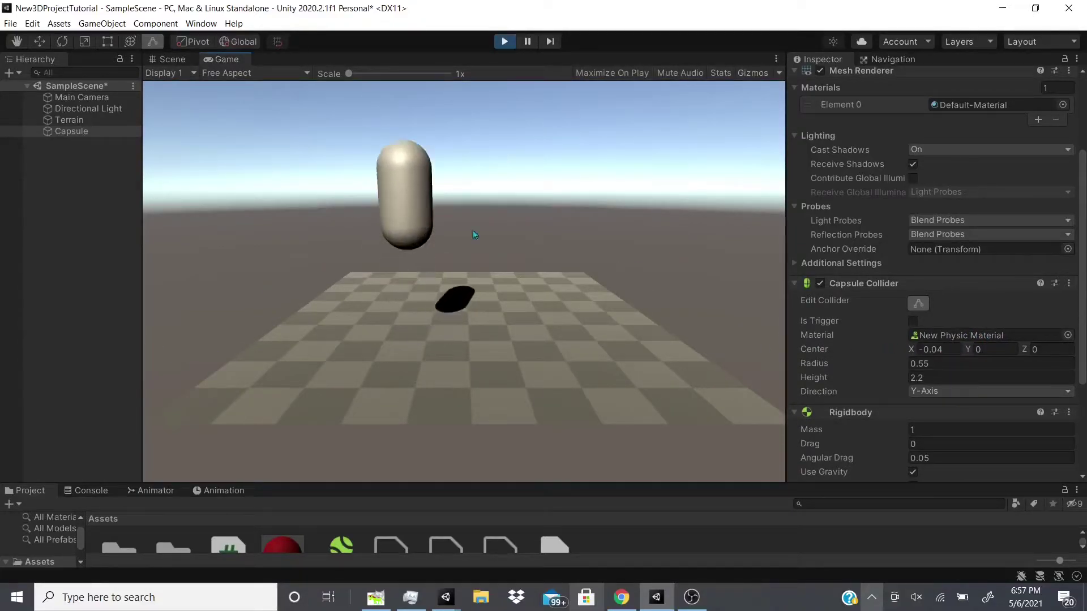
Watch the falling capsule in the Scene view, tick Is Trigger to drop it through the floor, then stop
scroll(922, 389, down, 5)
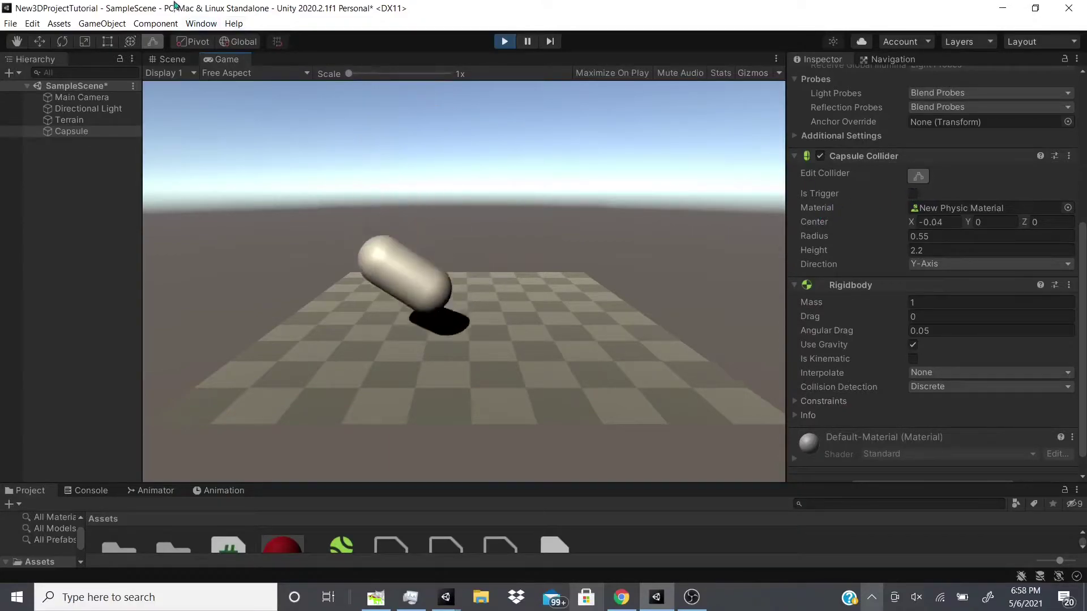
click(161, 59)
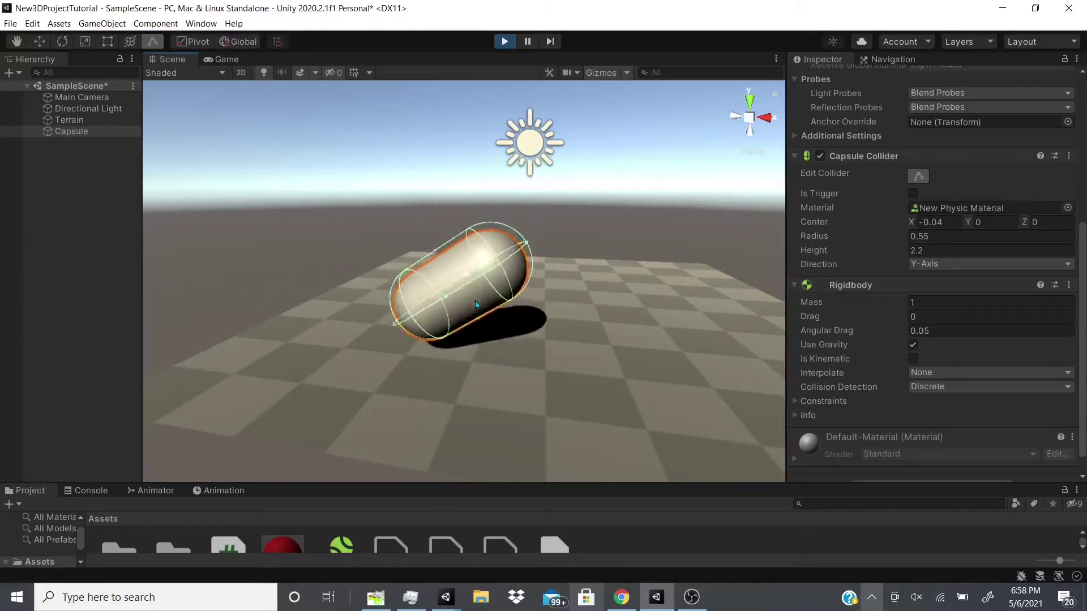
click(912, 196)
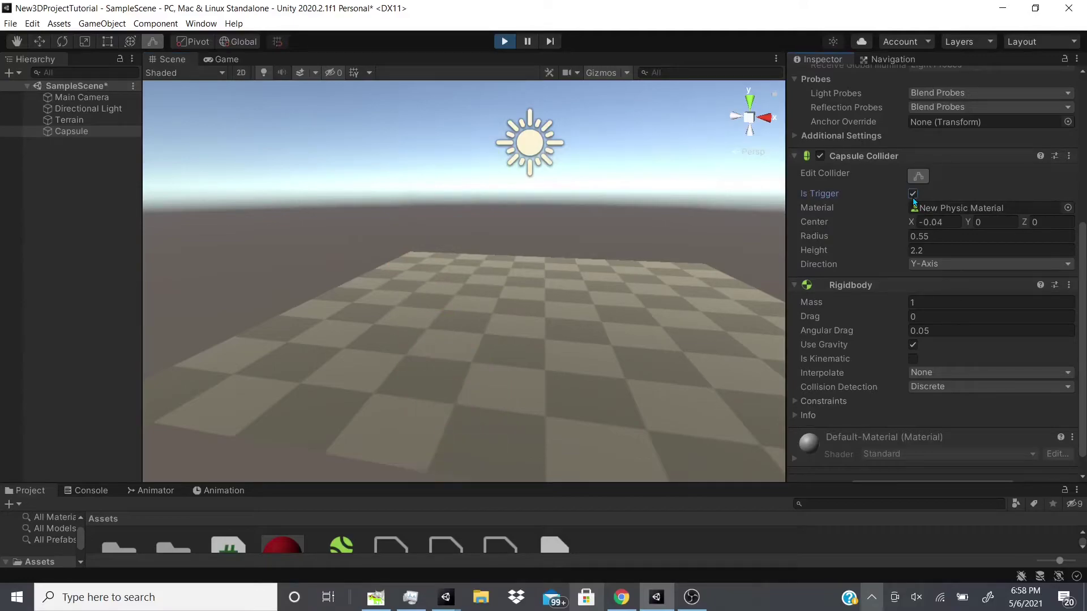
click(503, 42)
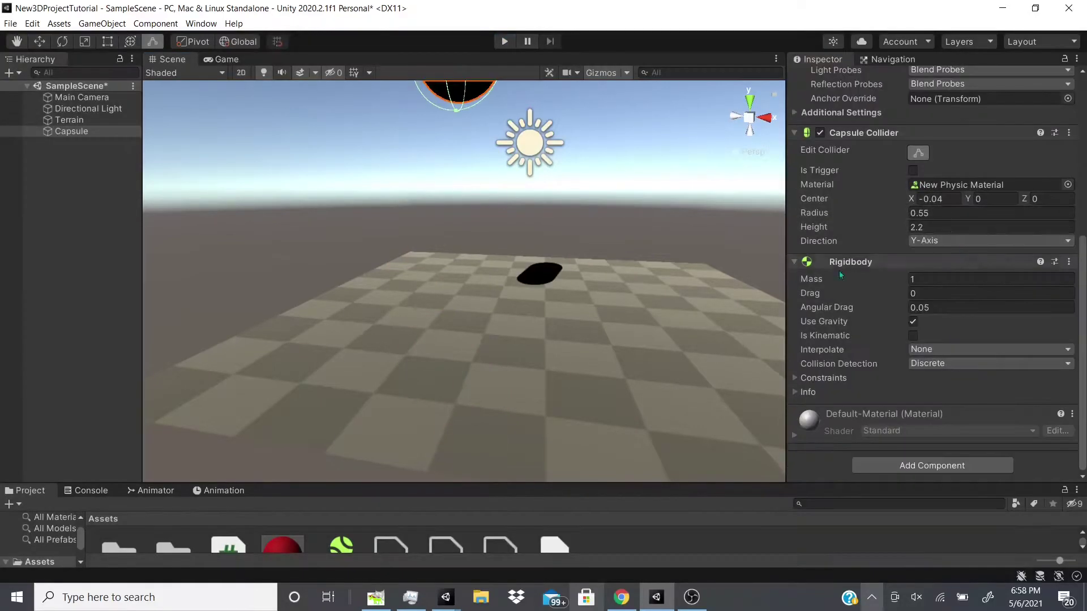
Remove the Capsule Collider and add a Character Controller to the capsule
click(1068, 132)
click(993, 162)
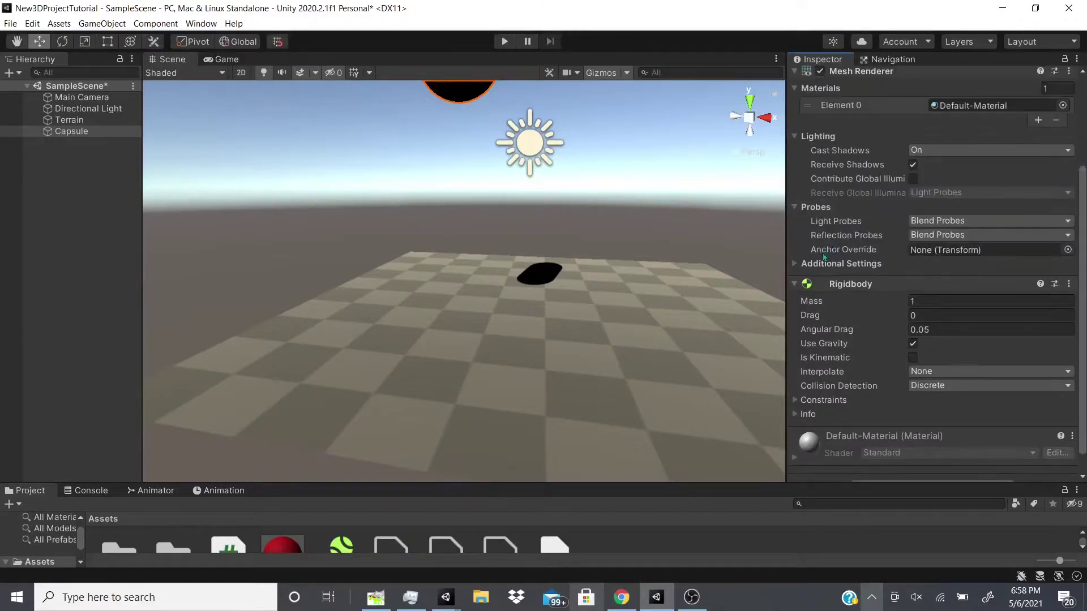
scroll(824, 257, down, 1)
click(887, 471)
key(BackSpace)
key(Down)
key(Down)
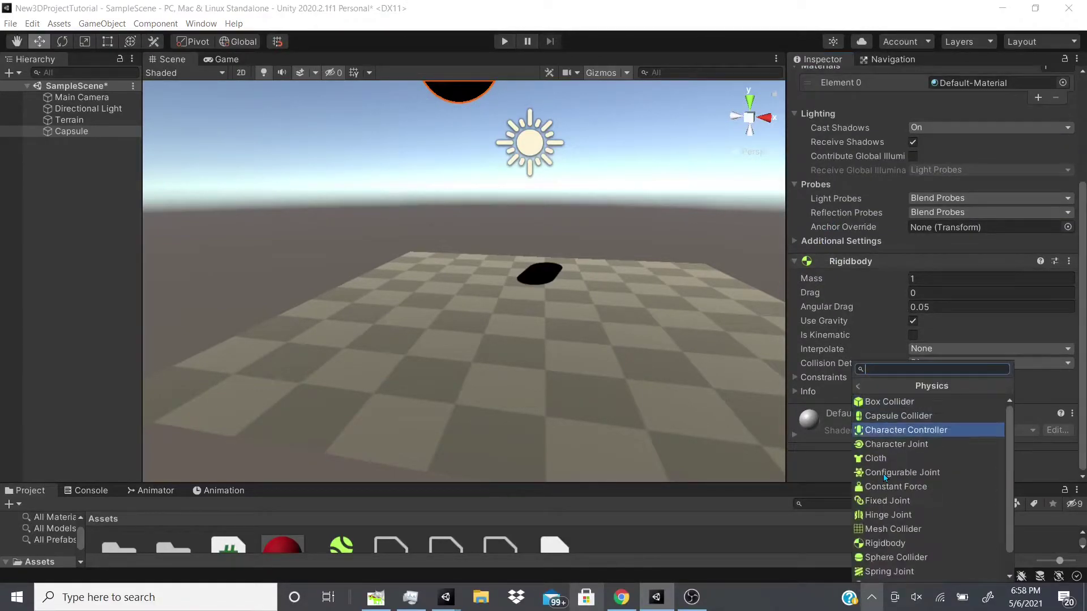
key(Return)
Tilt the view onto the capsule and floor and collapse the Mesh Renderer and Rigidbody panels
scroll(394, 321, down, 5)
right_drag(396, 325, 411, 263)
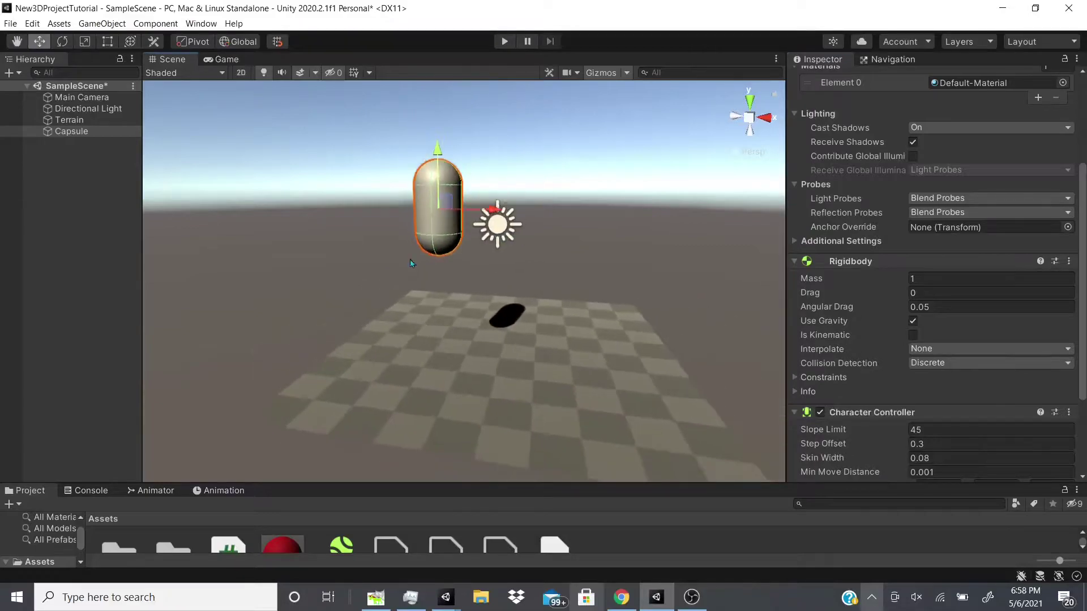
drag(443, 165, 446, 309)
scroll(911, 188, up, 5)
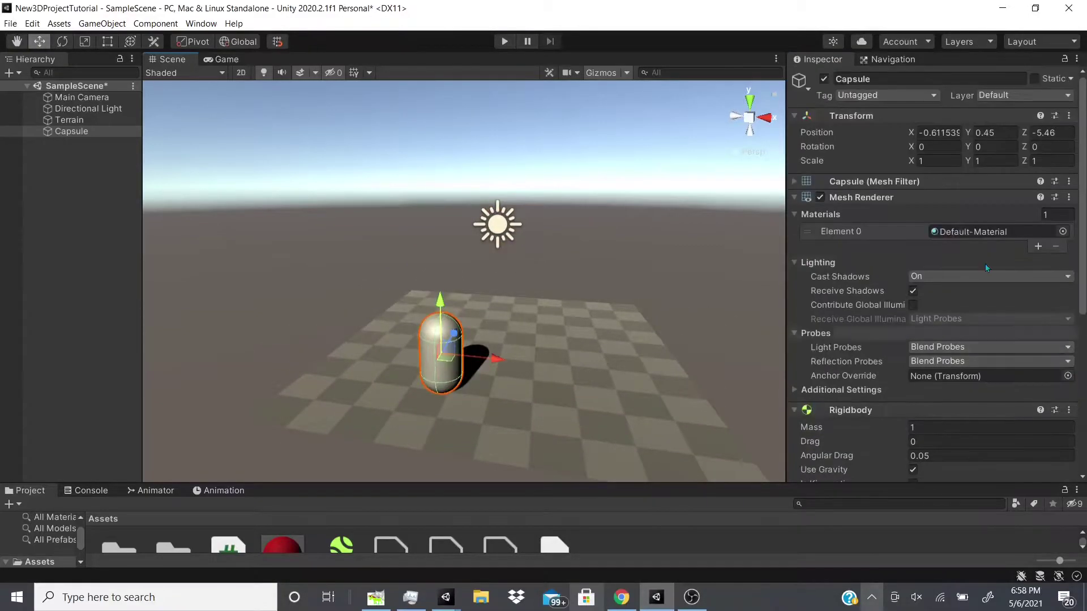
scroll(911, 188, down, 4)
scroll(913, 238, down, 2)
scroll(914, 252, up, 6)
click(794, 197)
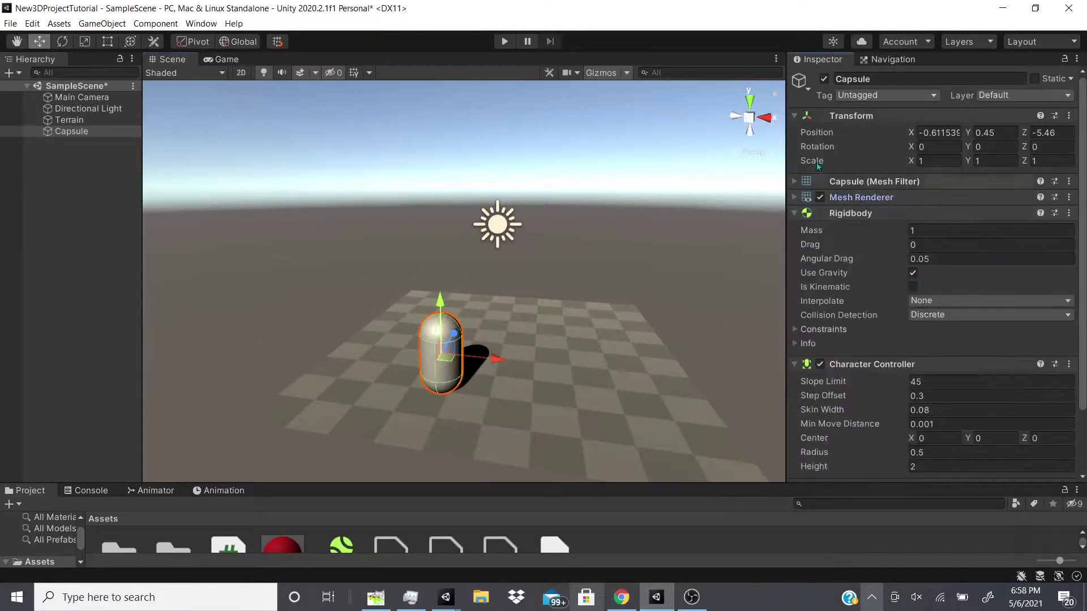
click(795, 213)
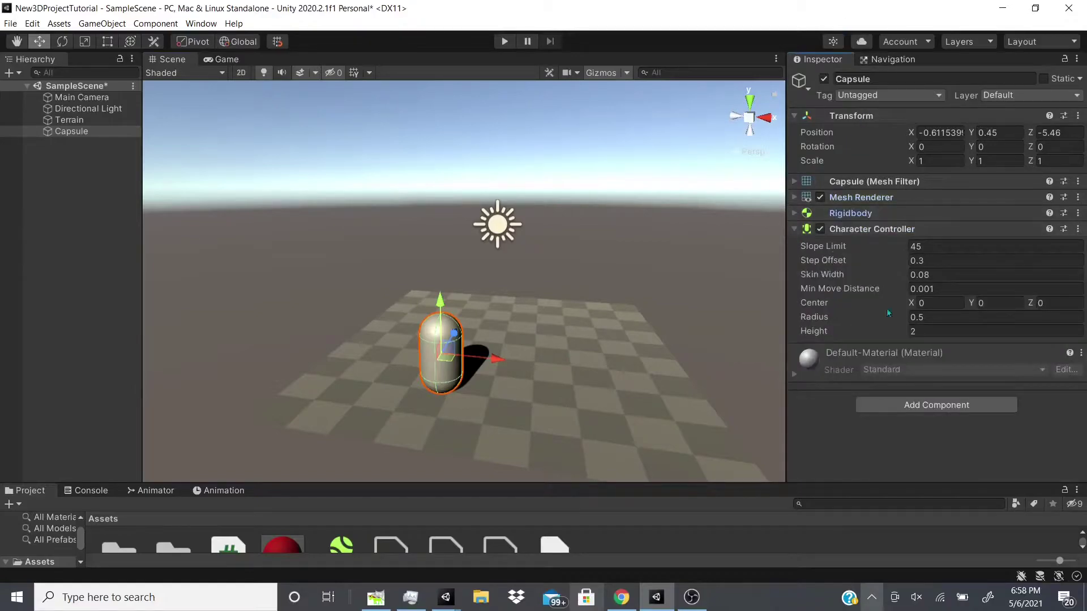
Zoom in on the capsule and briefly hide its mesh to inspect the Character Controller collider
middle_drag(516, 353, 531, 263)
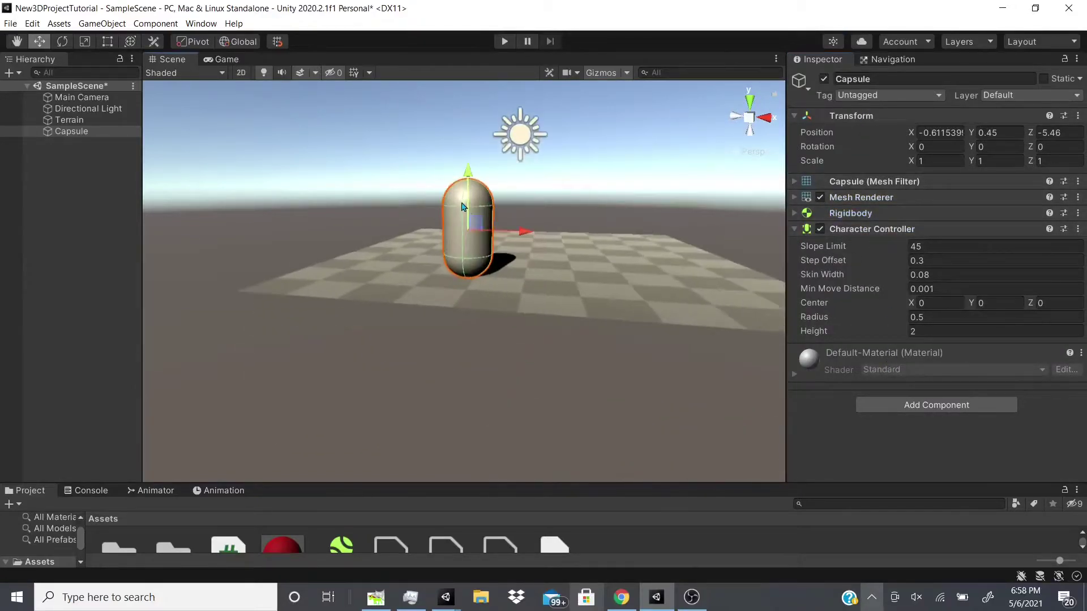
scroll(464, 207, up, 5)
middle_drag(464, 208, 463, 233)
scroll(463, 232, down, 5)
click(820, 197)
key(w)
scroll(430, 310, up, 4)
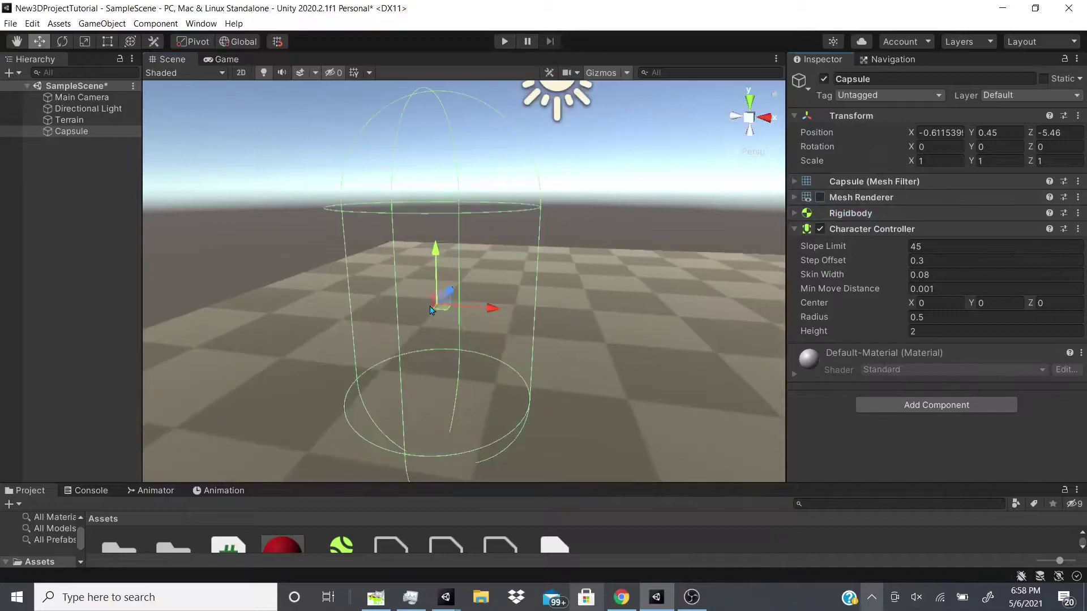
click(820, 197)
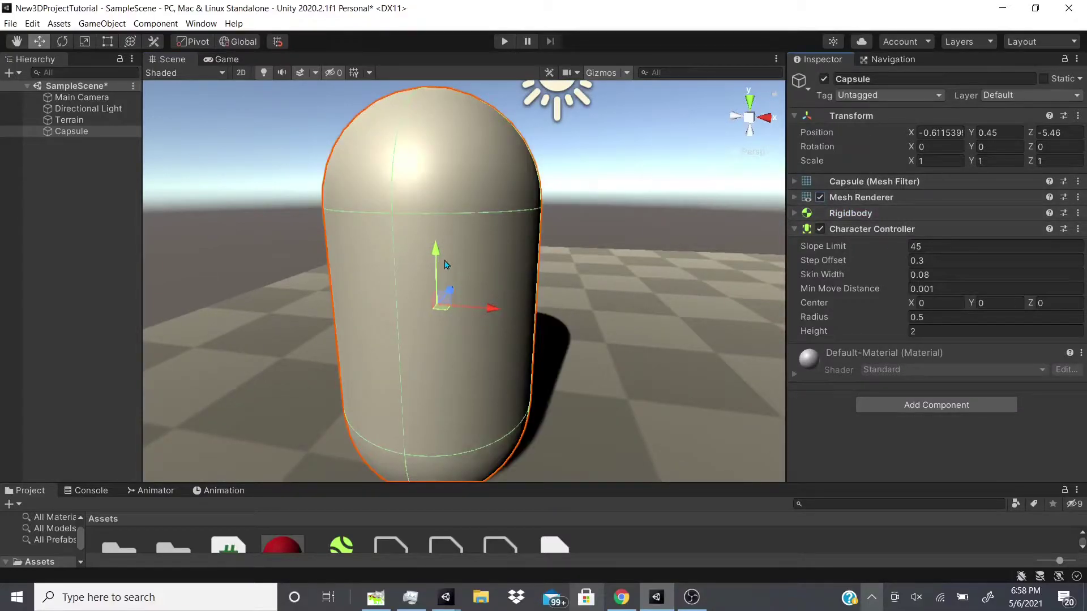
Adjust the capsule's height with the Y arrow until Position Y reads 0.503
drag(436, 263, 438, 203)
scroll(441, 226, down, 3)
scroll(443, 228, up, 3)
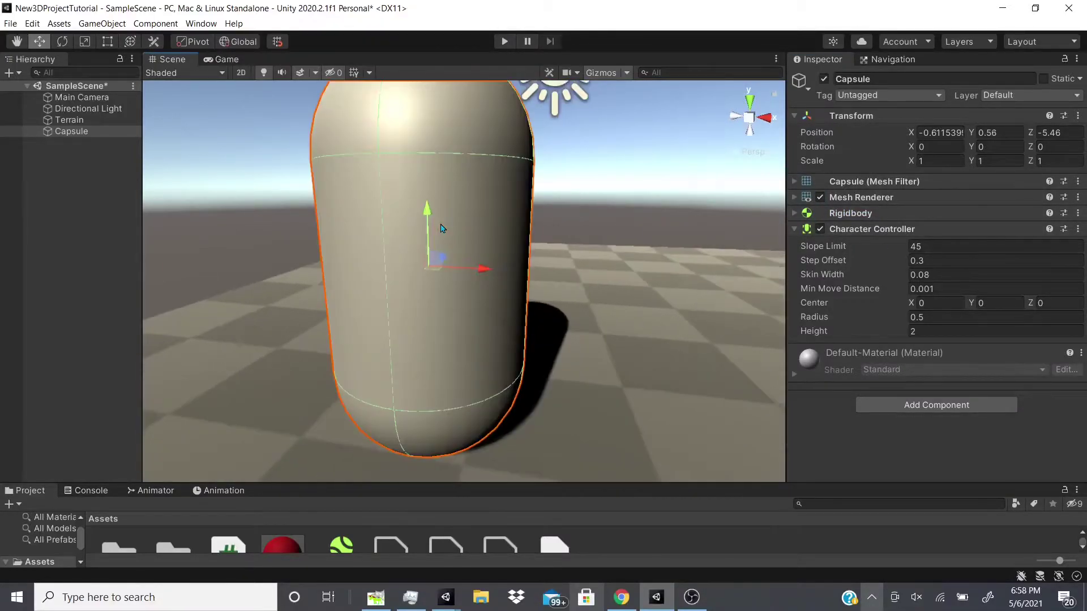
middle_drag(406, 332, 417, 285)
click(456, 134)
click(455, 135)
drag(452, 110, 453, 123)
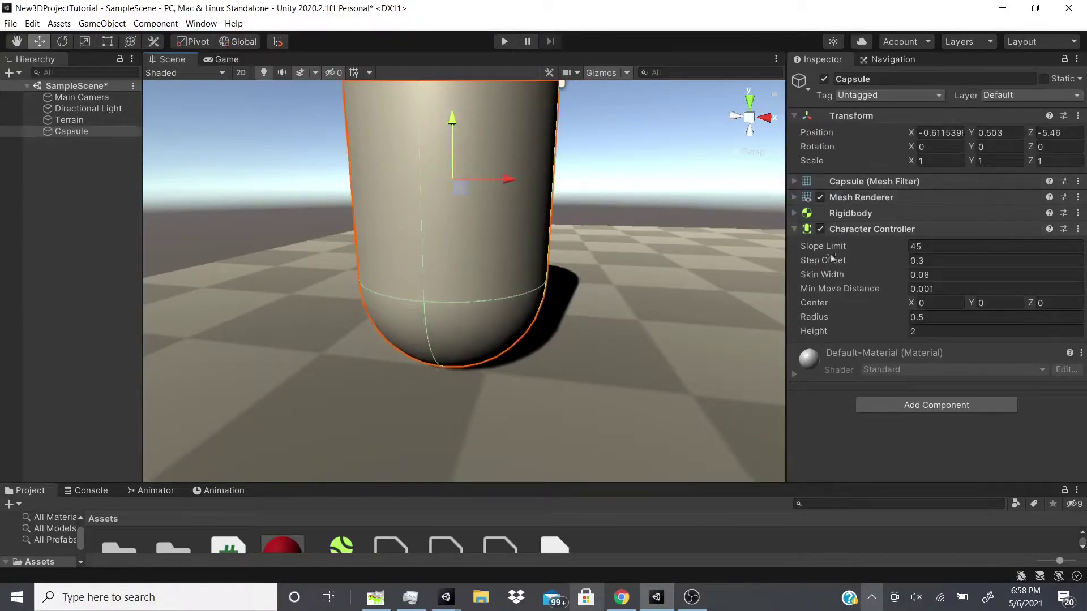
scroll(527, 227, down, 5)
scroll(502, 249, up, 4)
middle_drag(533, 220, 515, 231)
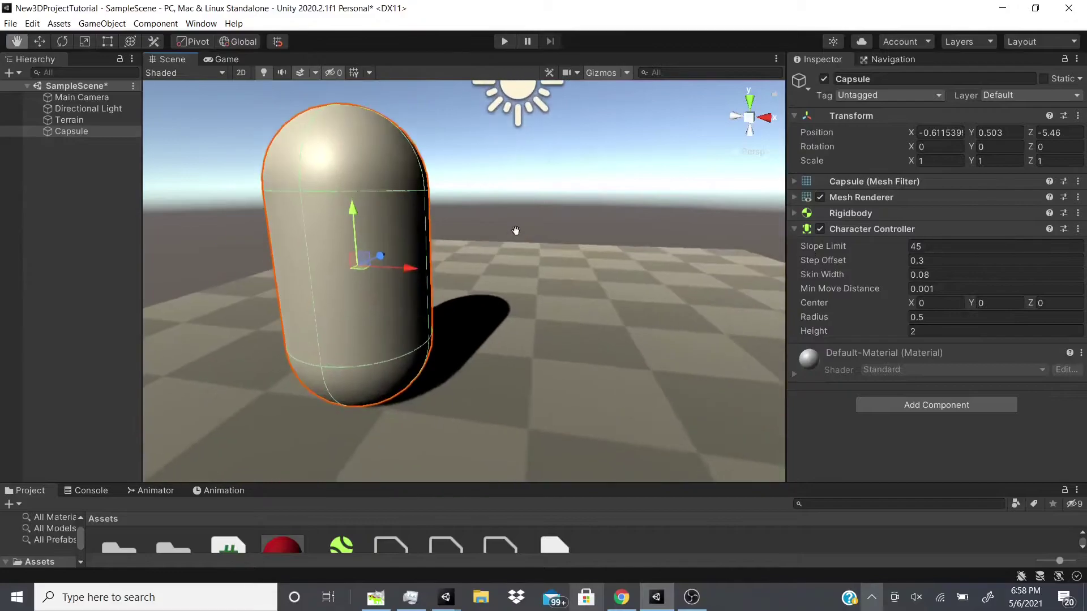
Scrub the Character Controller's Slope Limit, then retype it back to 45
scroll(515, 231, down, 1)
drag(837, 246, 864, 249)
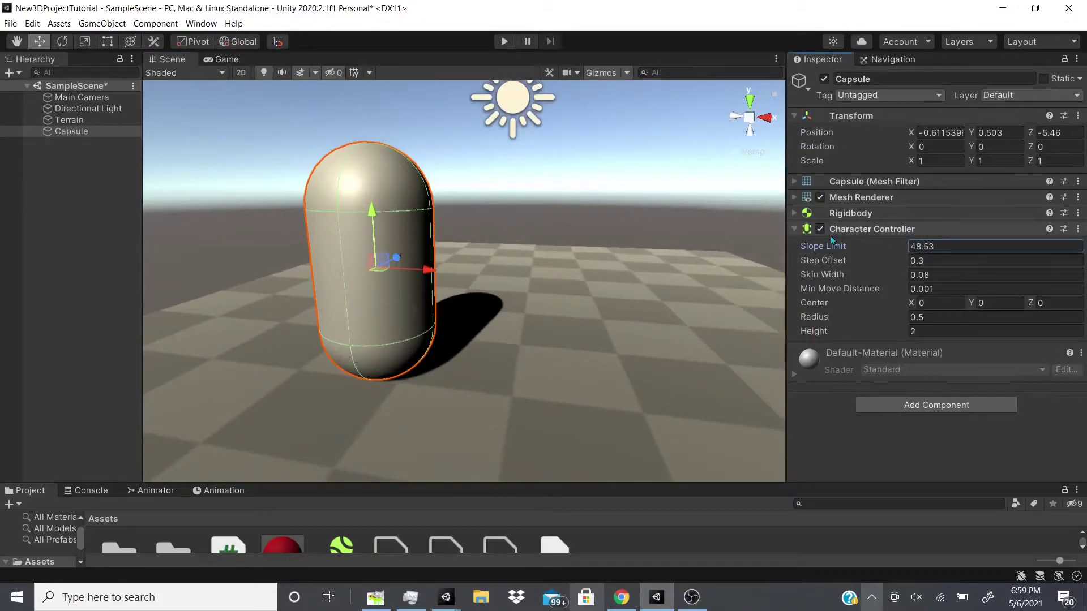
drag(947, 242, 912, 245)
text(45)
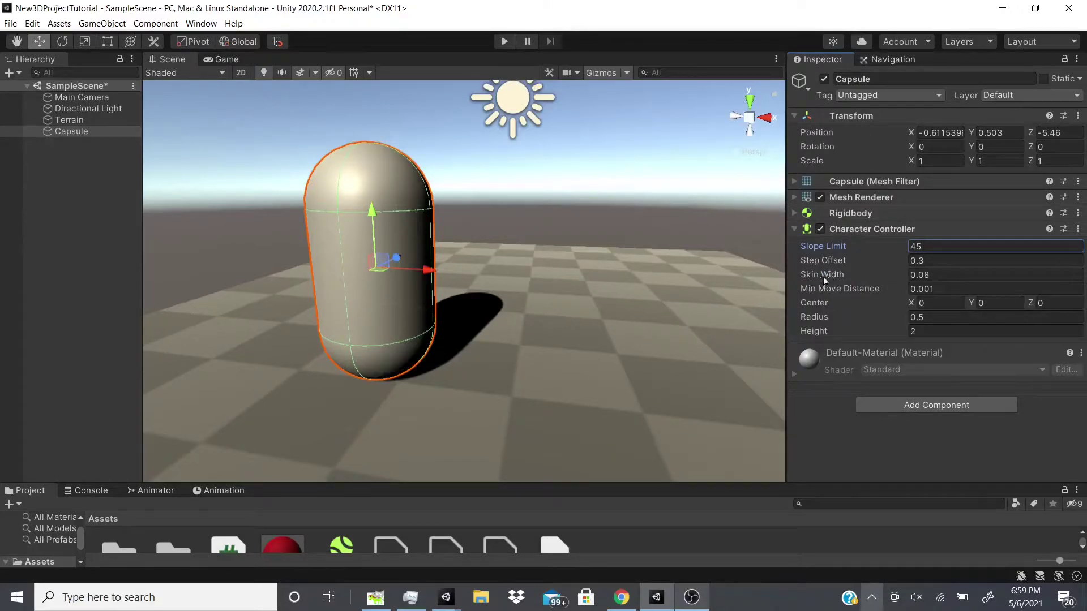
Set the Character Controller's Skin Width to 0.3, hiding the mesh to view the collider
drag(824, 275, 614, 277)
click(820, 197)
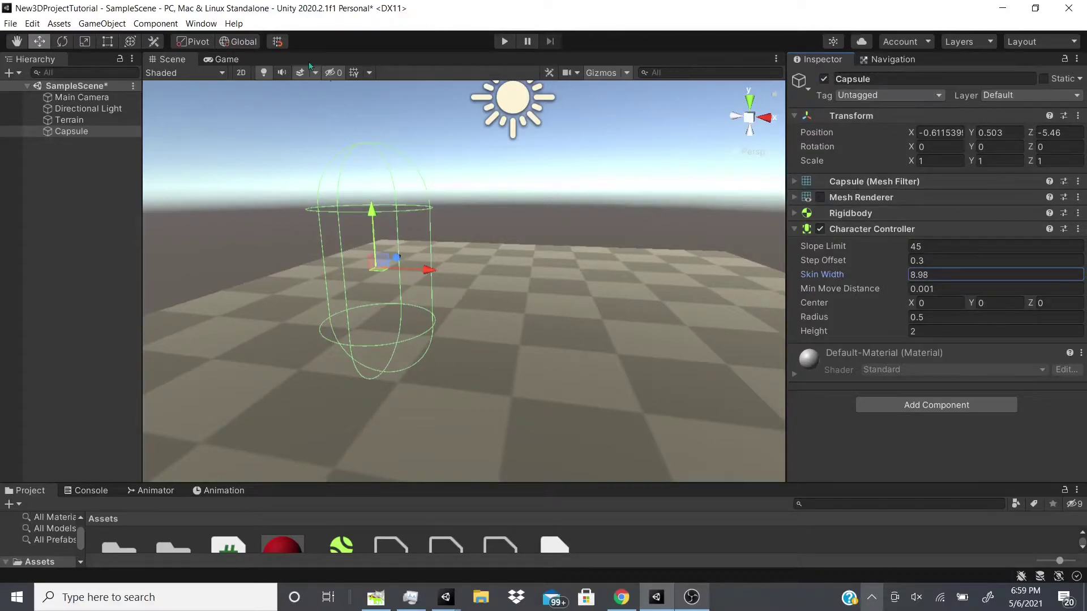
key(ctrl+z)
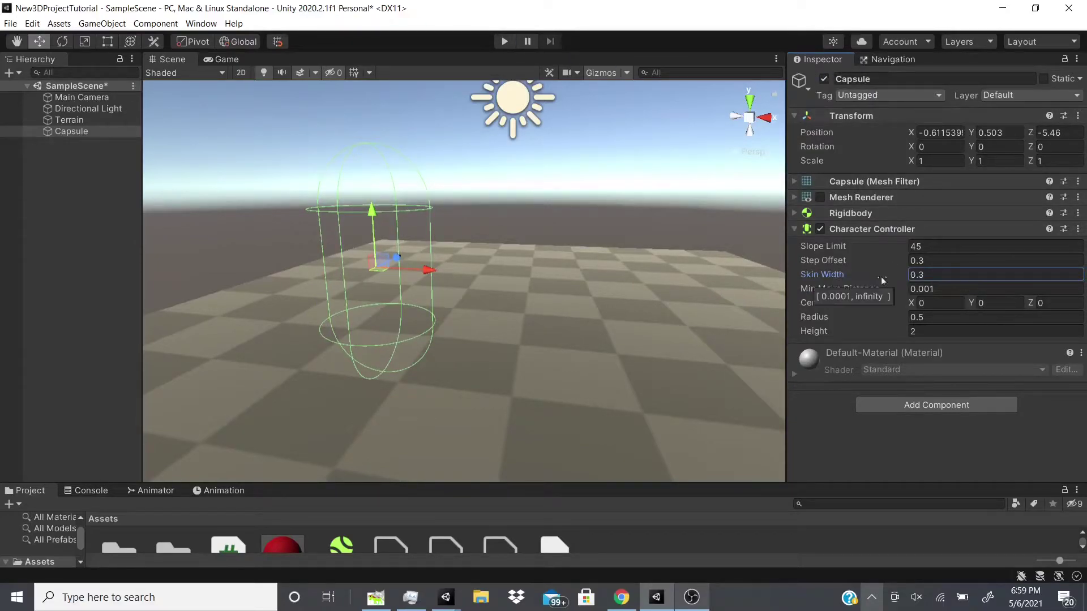
key(ctrl+z)
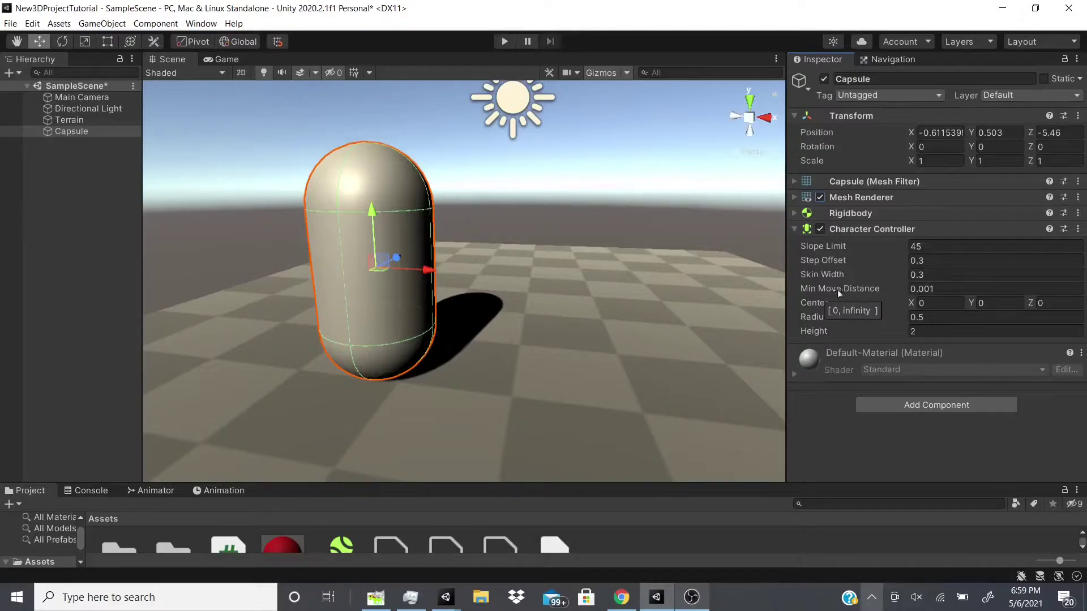
Inspect the Min Move Distance value of 0.001, then run the scene
click(951, 290)
click(954, 290)
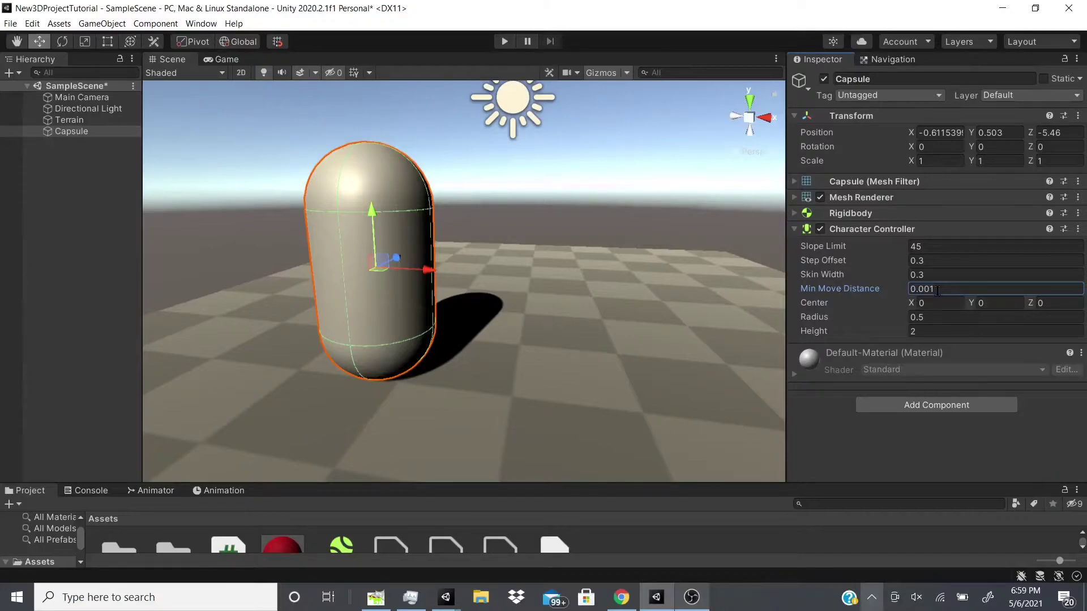
click(883, 295)
click(504, 41)
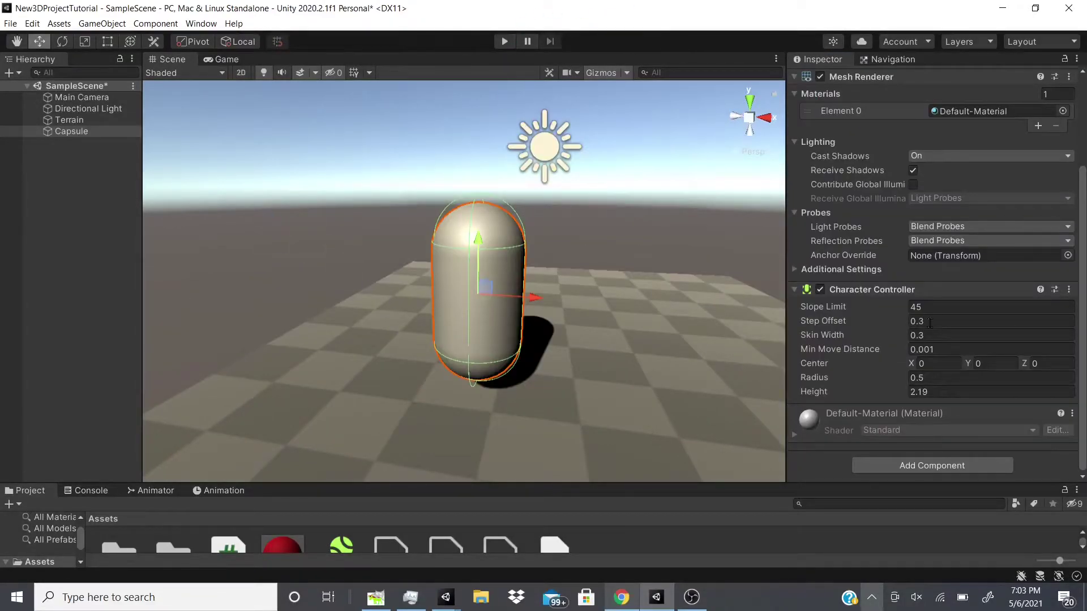
Read the Character Controller manual's Skin Width and Don't get stuck advice in Chrome
click(620, 597)
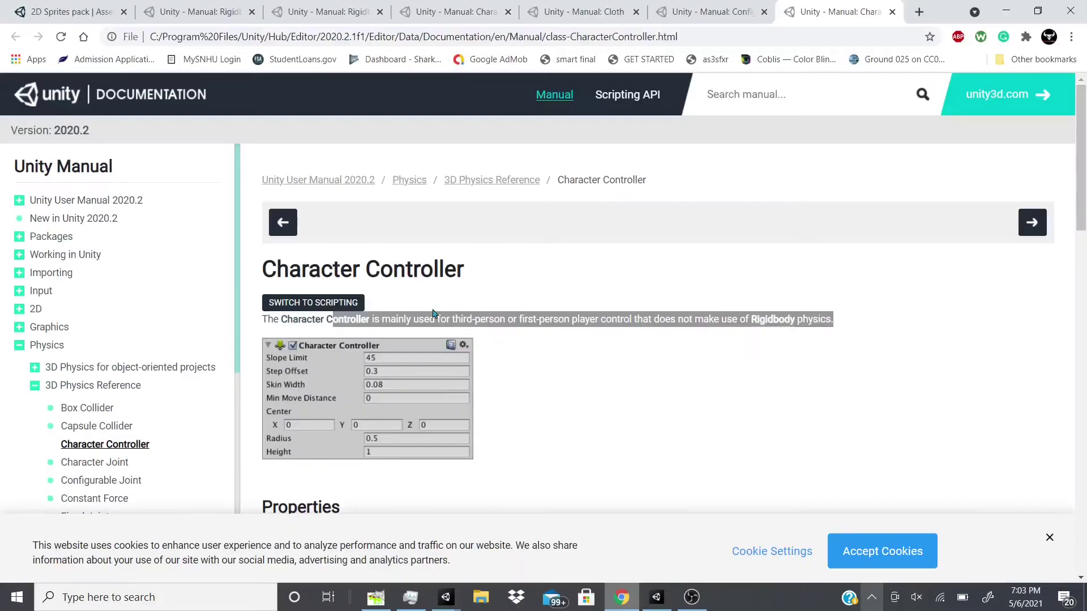
click(488, 323)
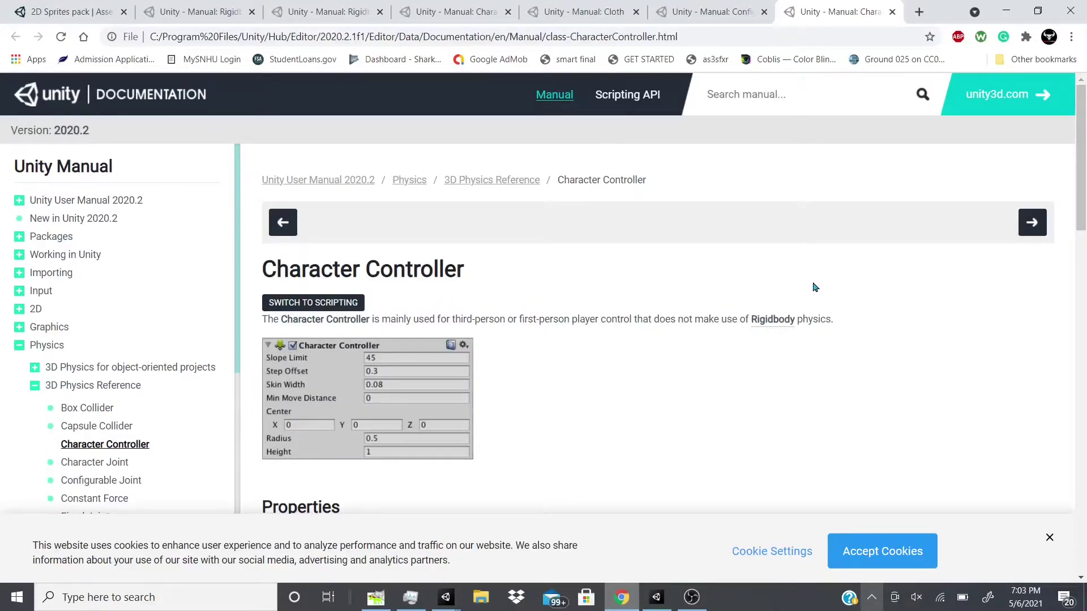
scroll(785, 326, down, 12)
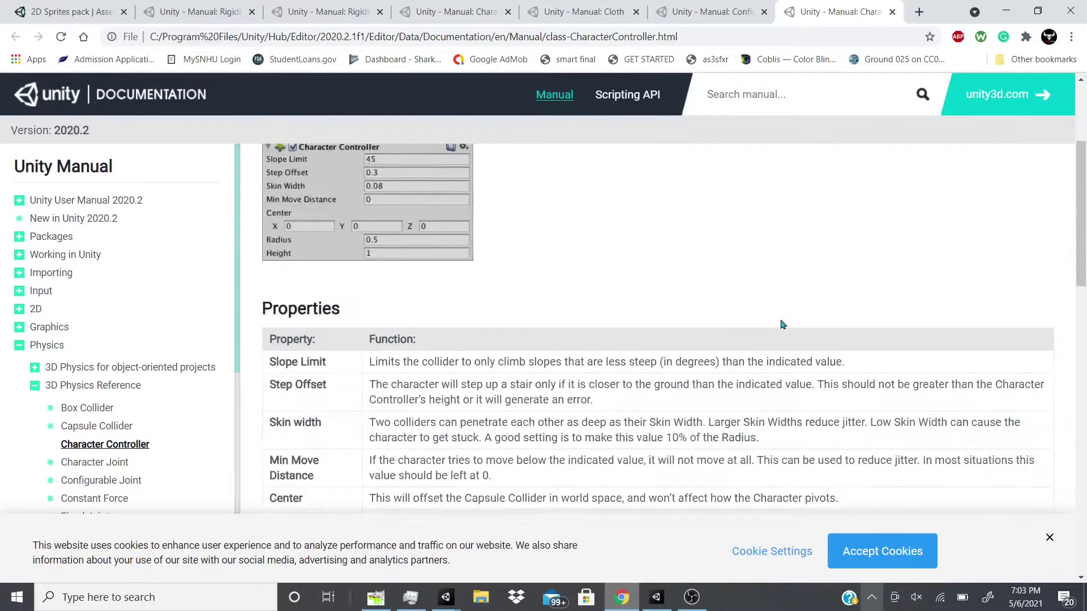
drag(281, 306, 502, 318)
drag(556, 310, 830, 336)
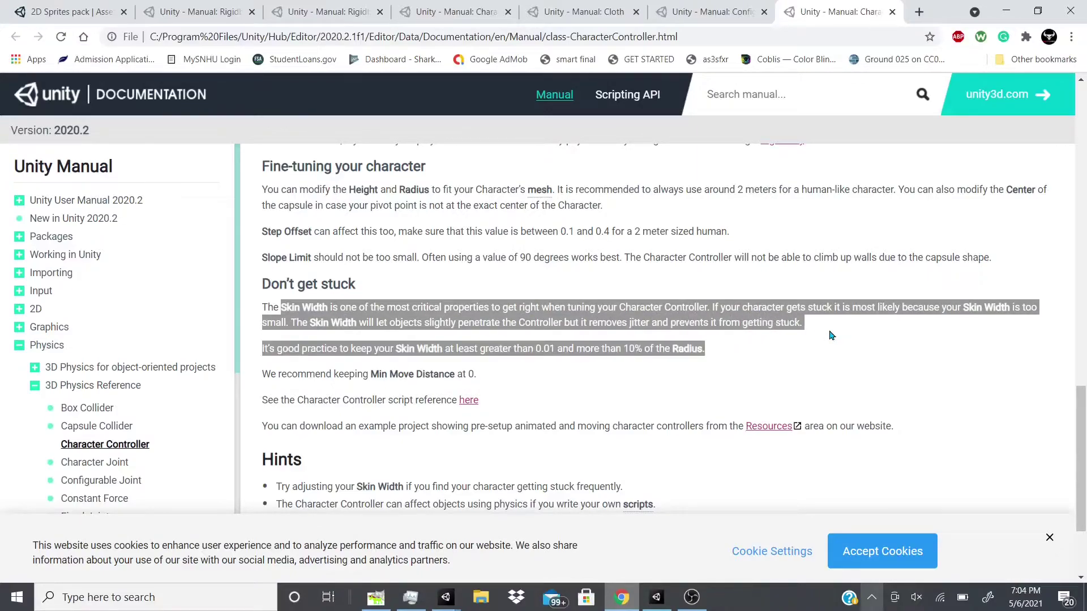
click(348, 346)
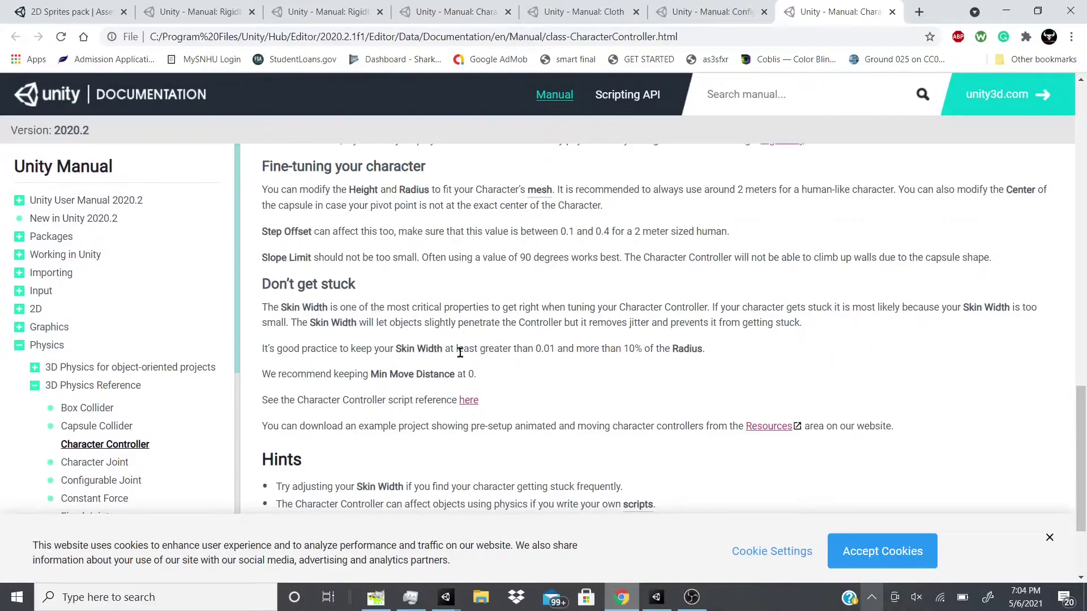
Read the recommended Skin Width range and Min Move Distance notes, then minimize Chrome
drag(460, 352, 656, 350)
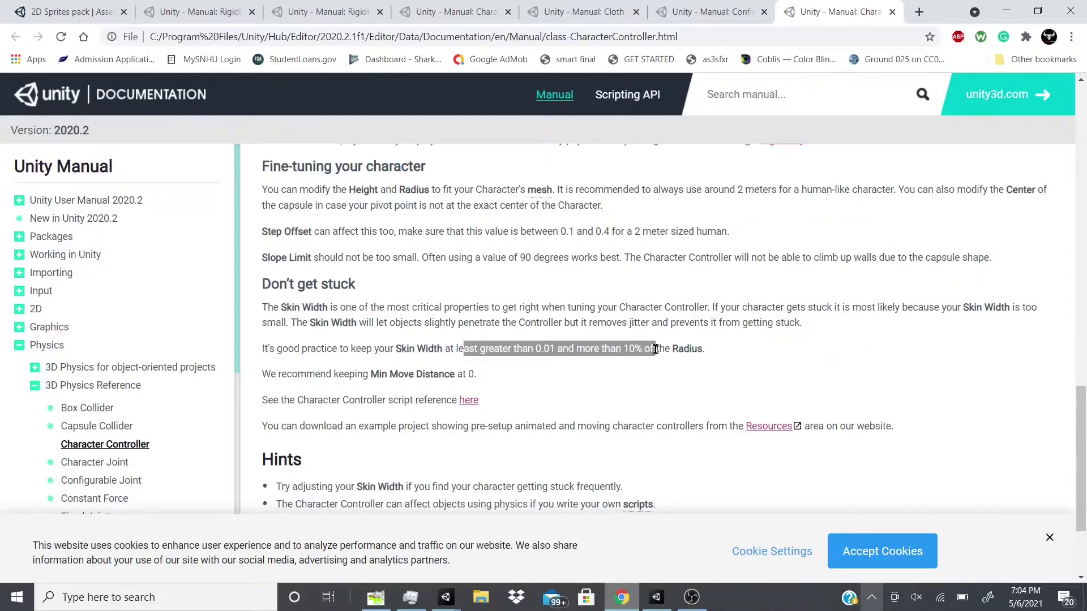
click(567, 372)
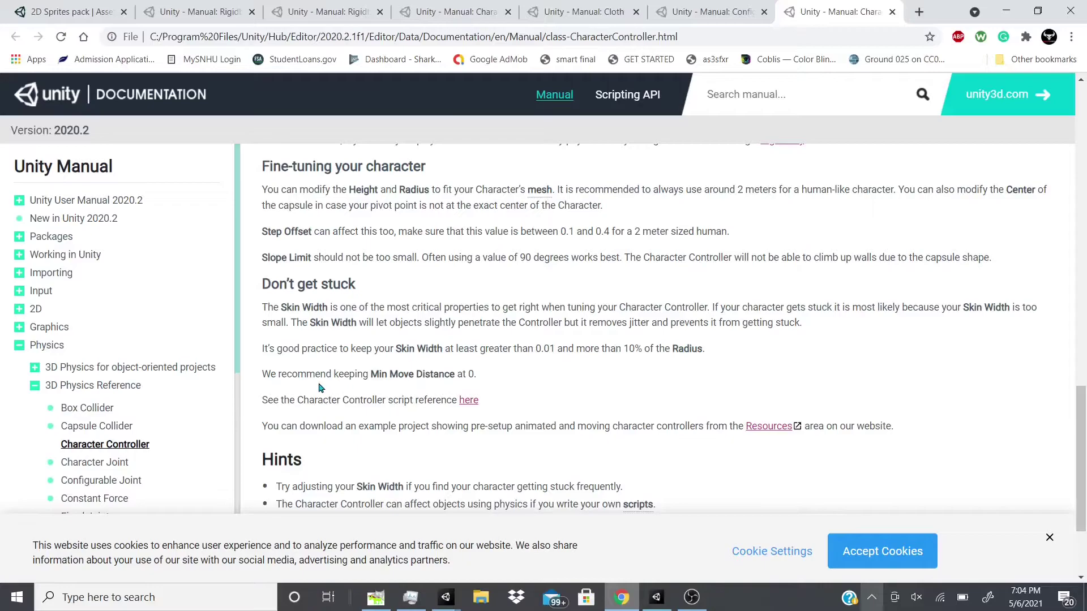
drag(306, 374, 445, 372)
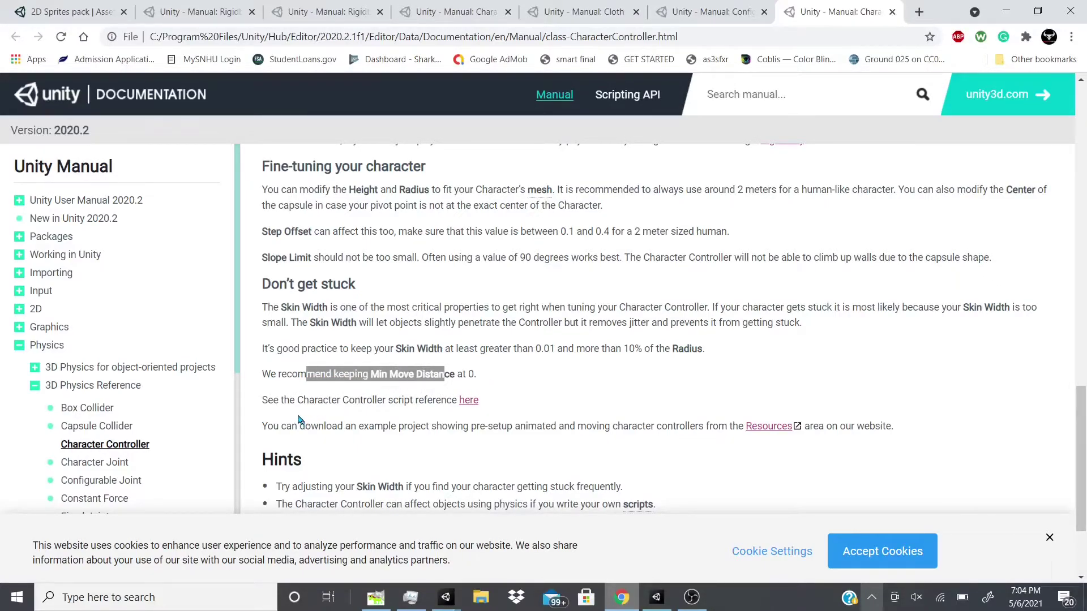
drag(348, 398, 496, 401)
click(497, 402)
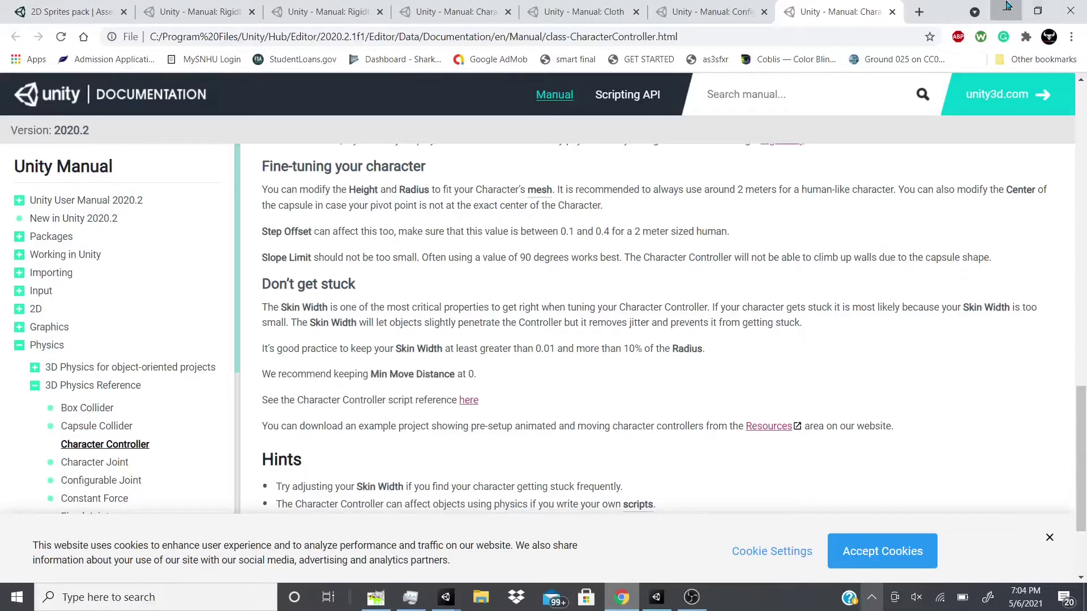
click(1006, 7)
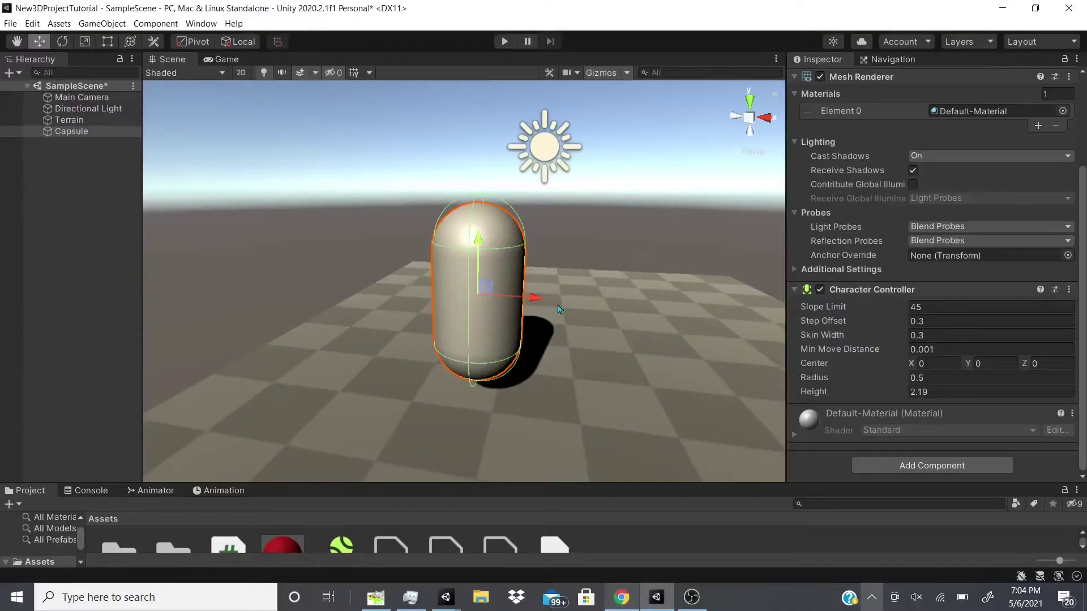
scroll(558, 308, down, 3)
middle_drag(554, 301, 506, 238)
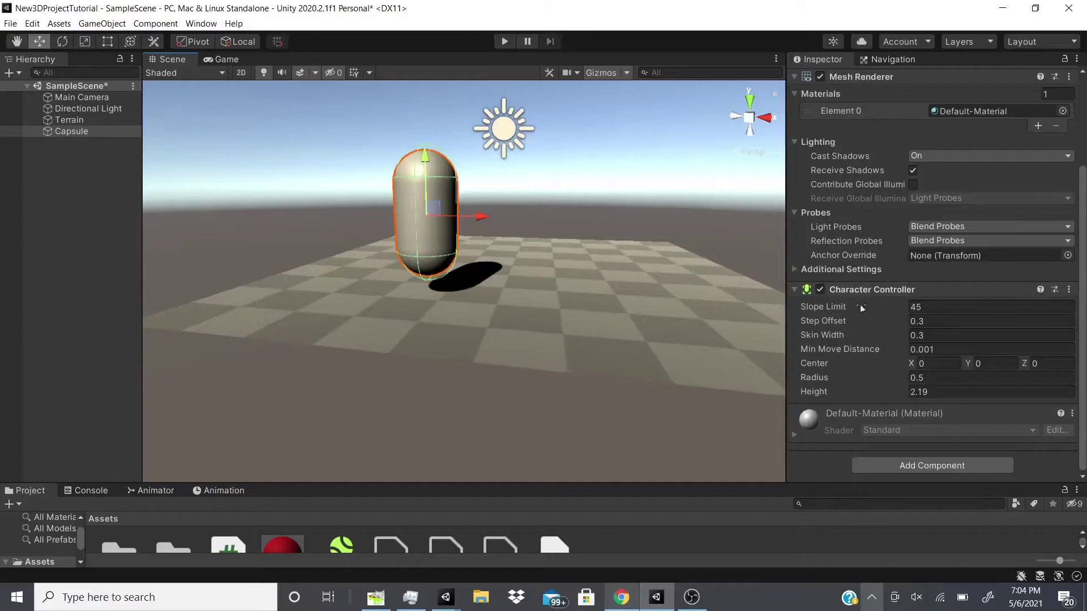
scroll(861, 289, up, 3)
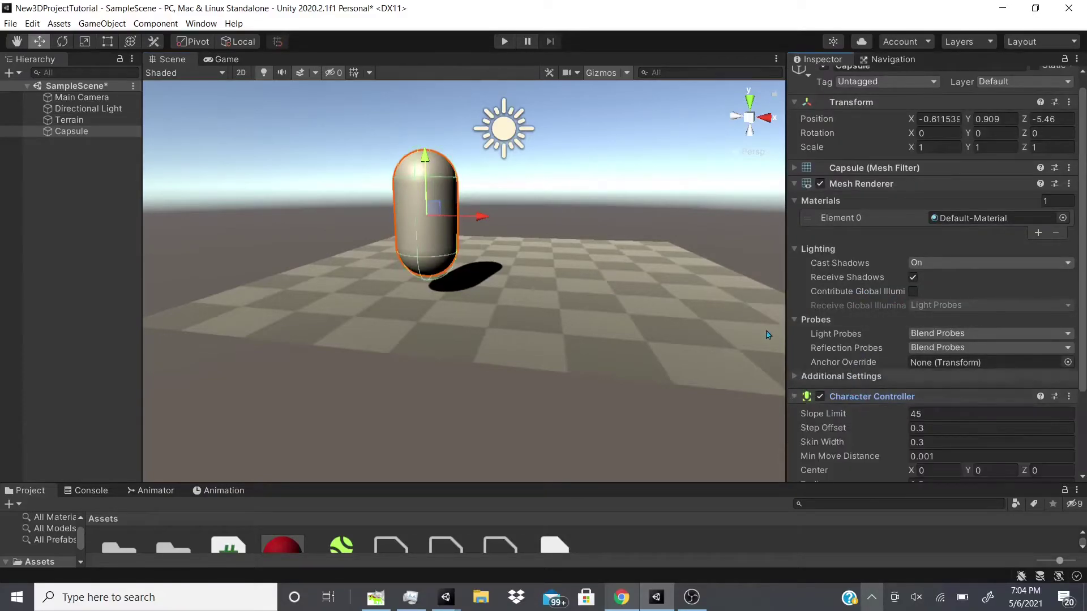
click(503, 41)
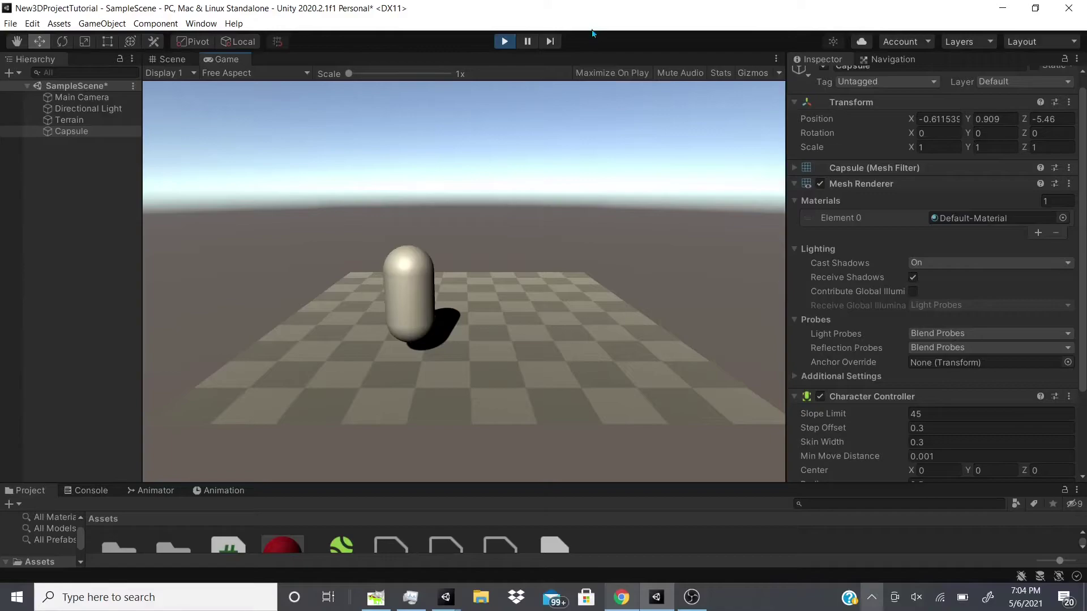
click(503, 41)
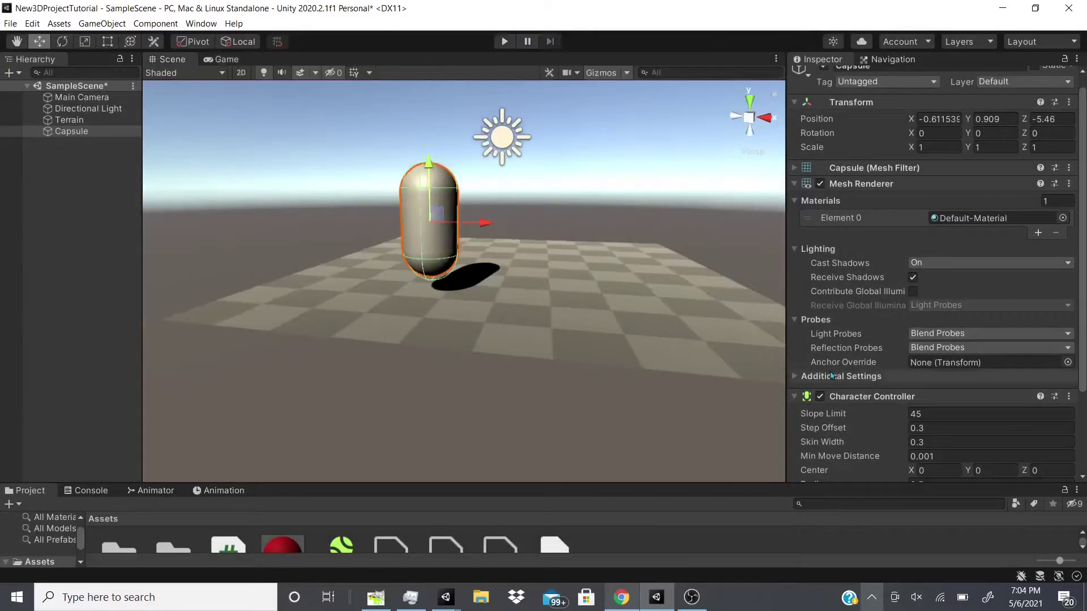
scroll(855, 289, up, 3)
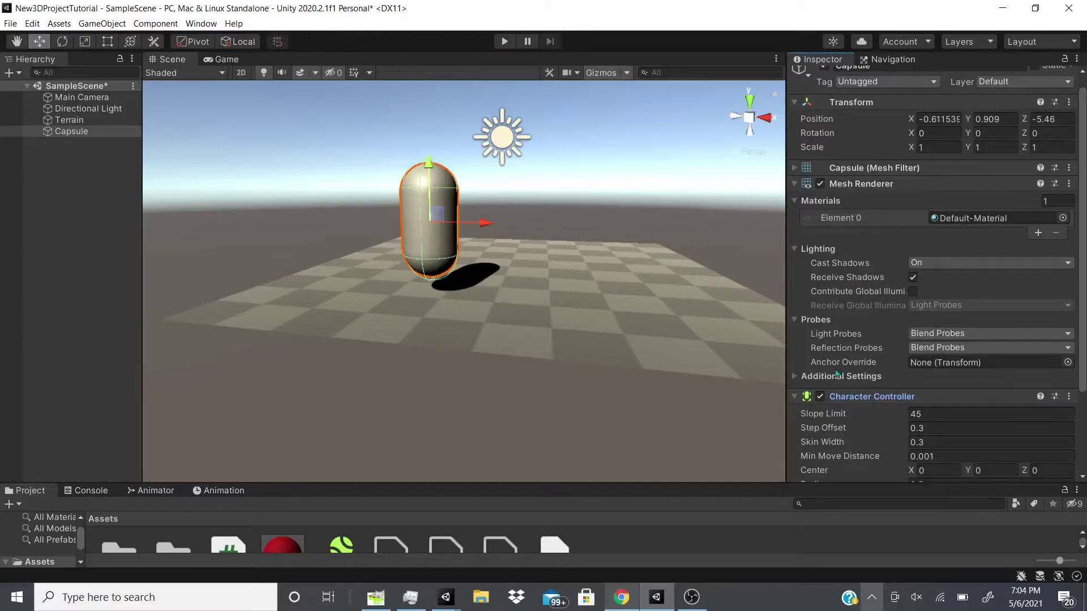
scroll(886, 348, down, 3)
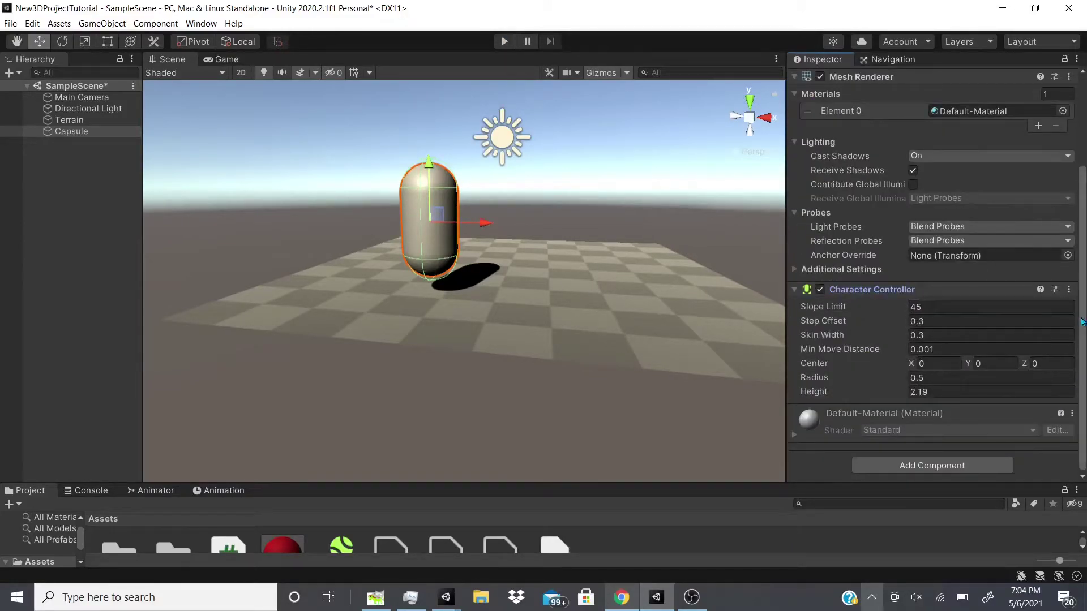
Remove the Character Controller from the capsule, undoing the first attempt before removing it again
click(1068, 290)
click(1041, 328)
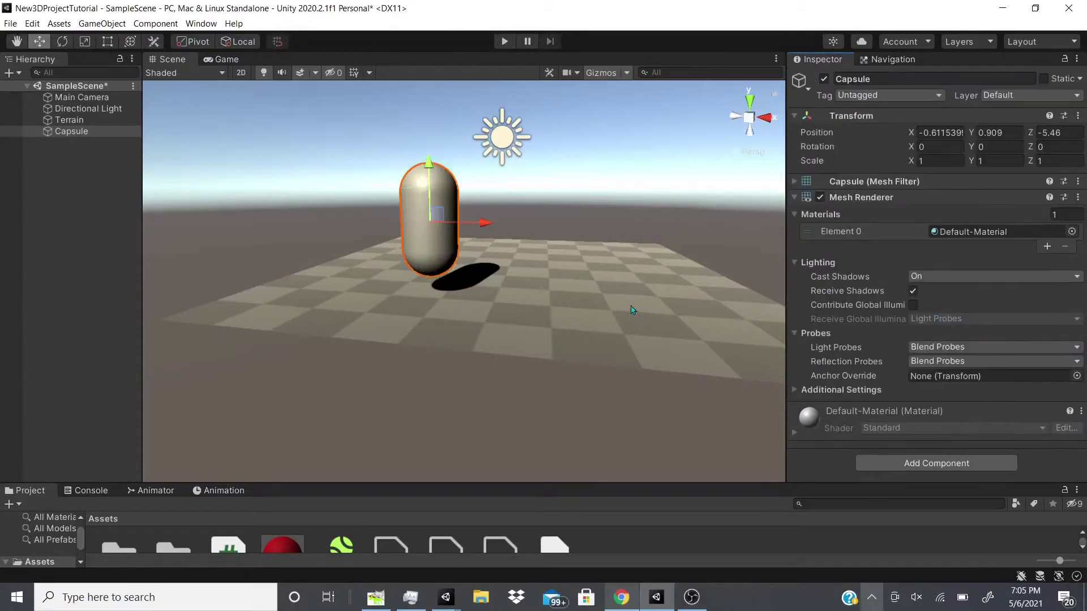
key(ctrl+z)
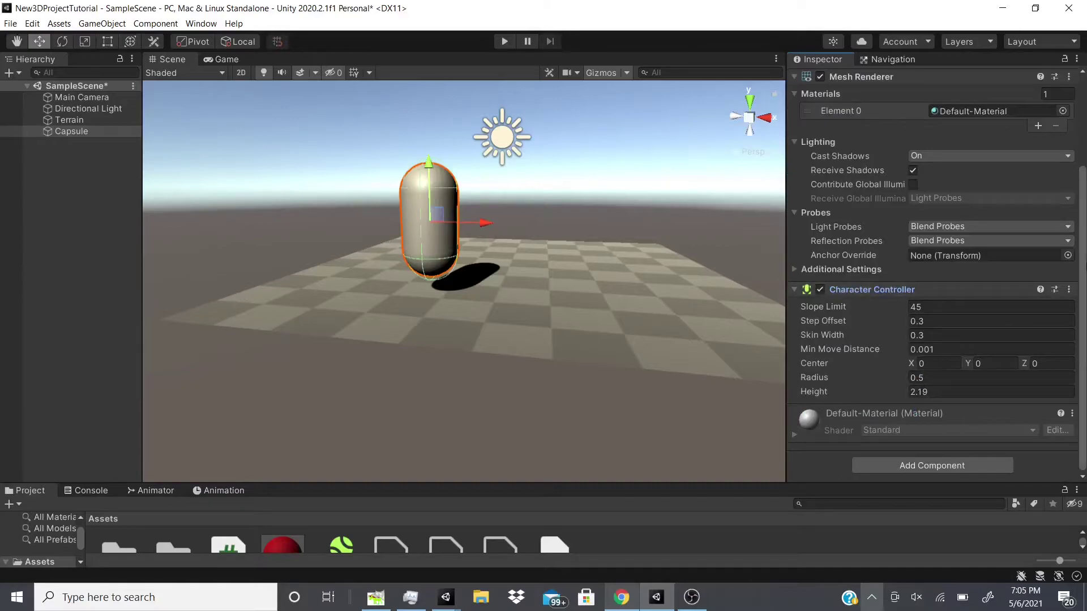
click(1067, 289)
click(962, 317)
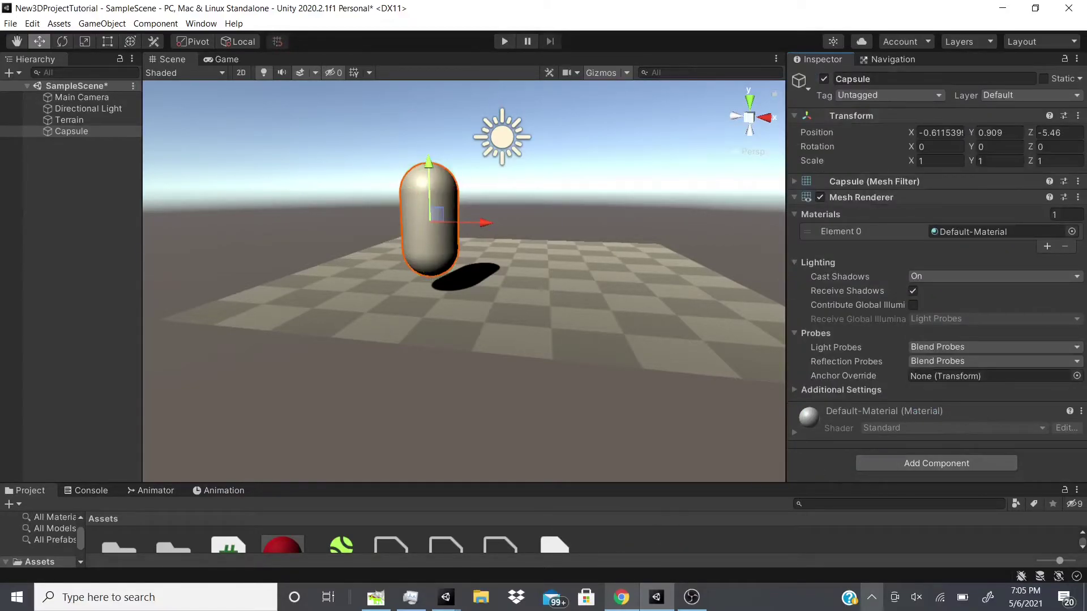
click(431, 290)
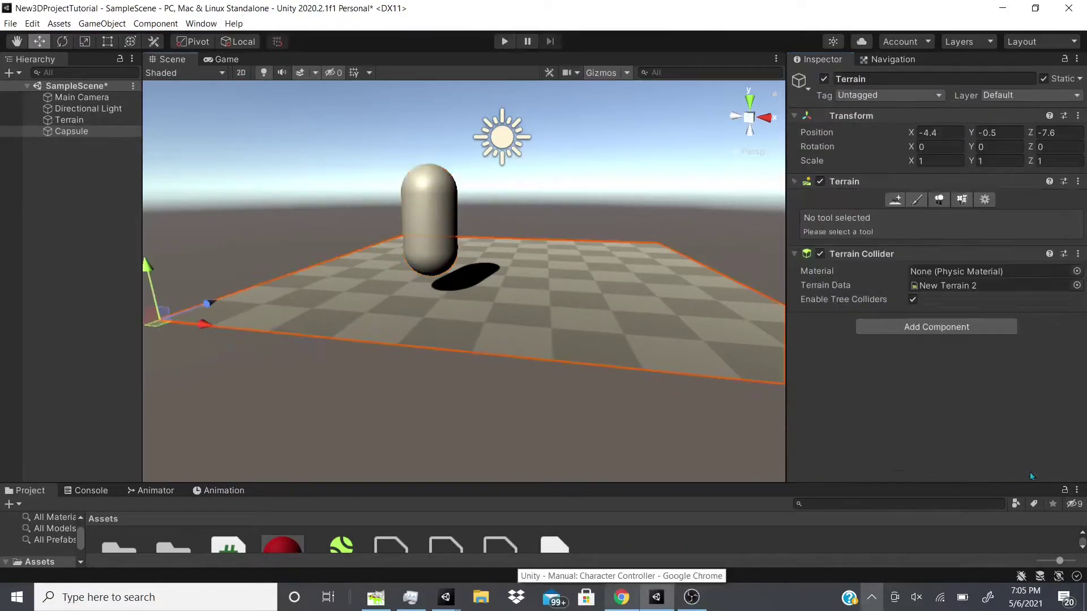
click(73, 131)
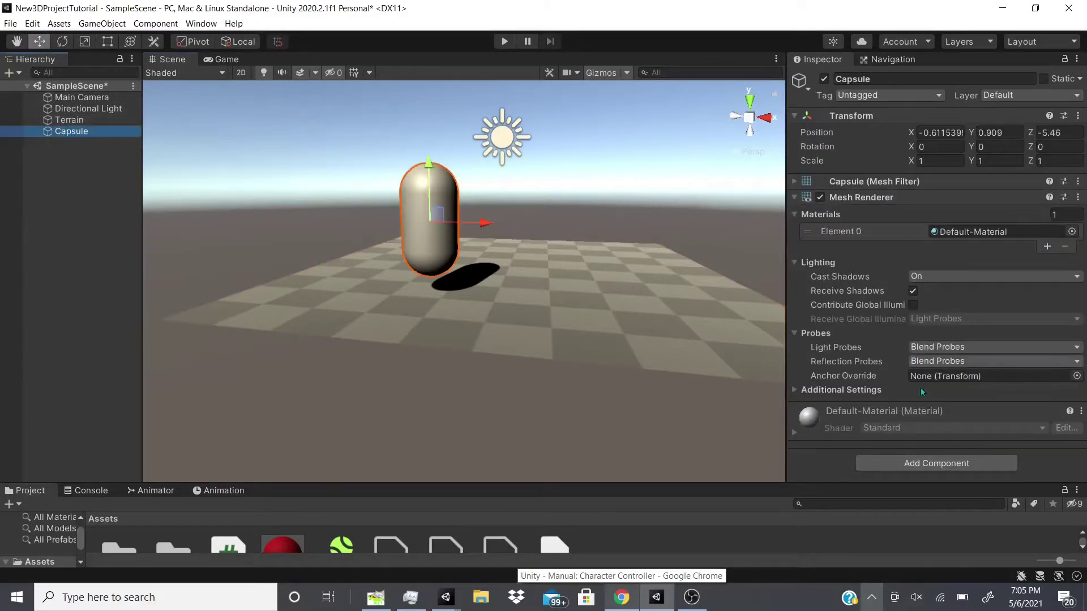
Add a Physics Rigidbody to the capsule with Mass 1 and Use Gravity on
click(932, 463)
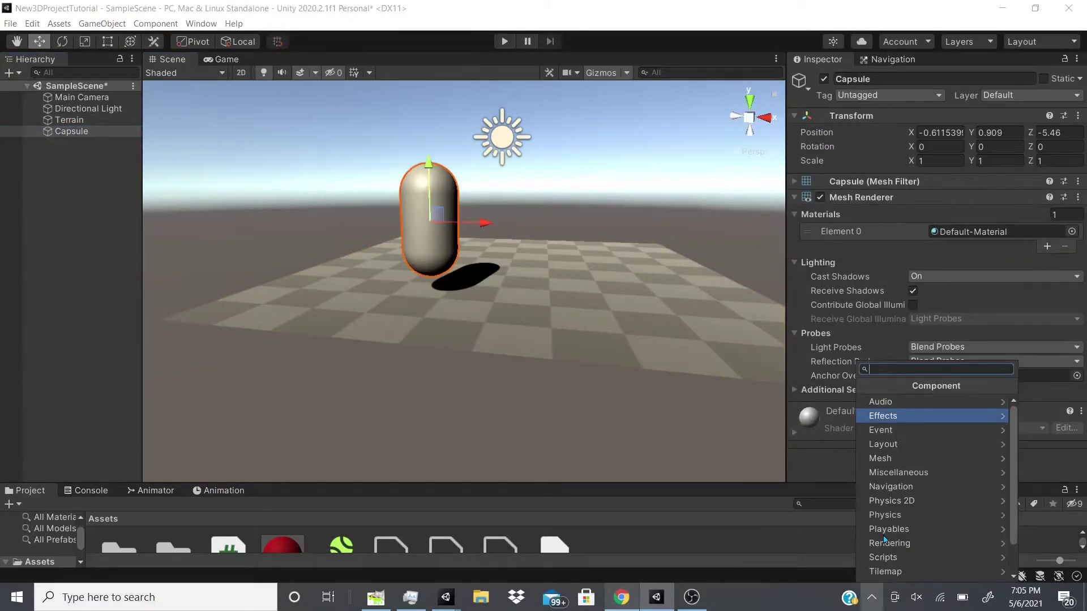
key(Down)
key(Down)
key(Down)
key(Down)
key(Down)
key(Down)
key(Down)
key(Right)
key(Down)
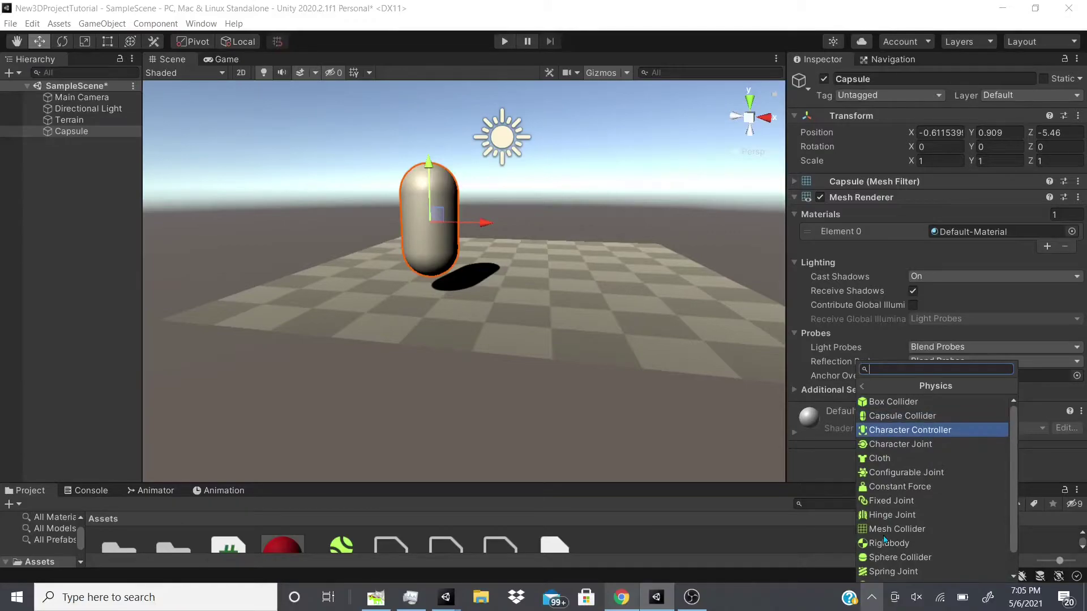
key(Down)
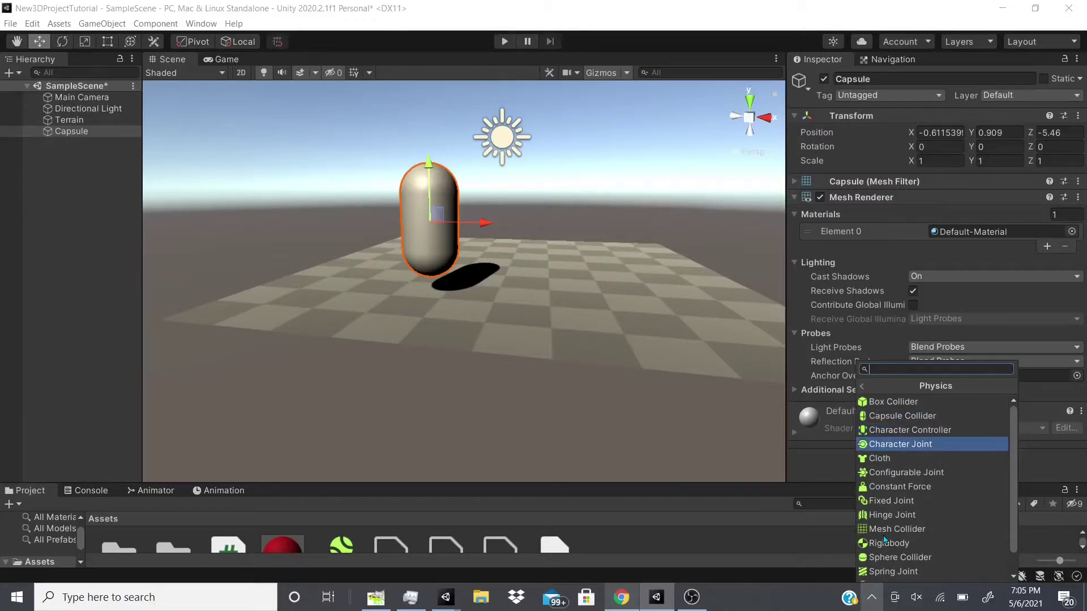
click(884, 540)
scroll(396, 255, up, 5)
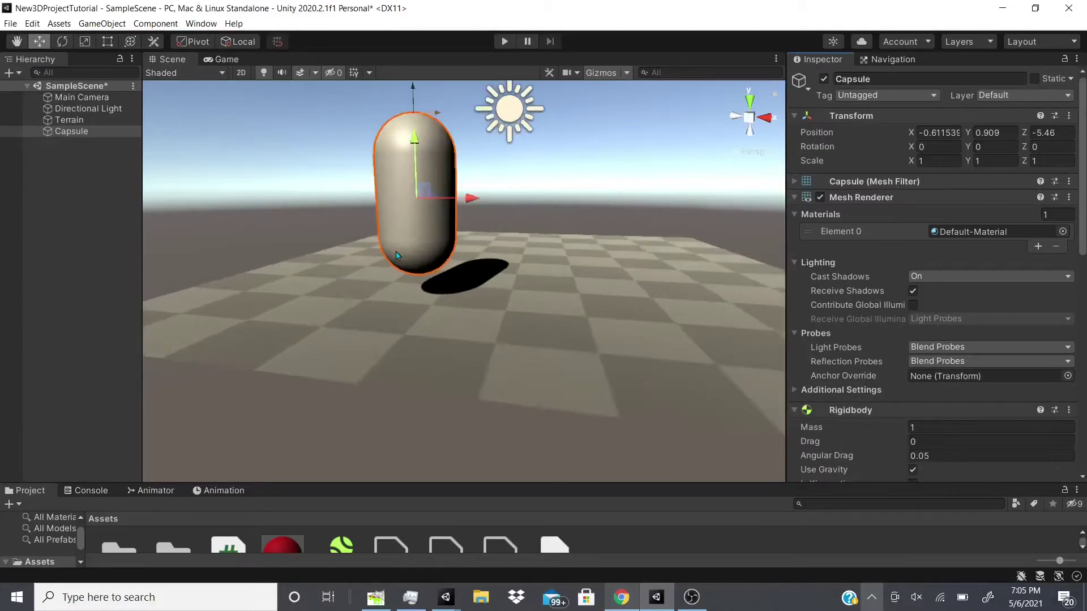
scroll(396, 255, down, 10)
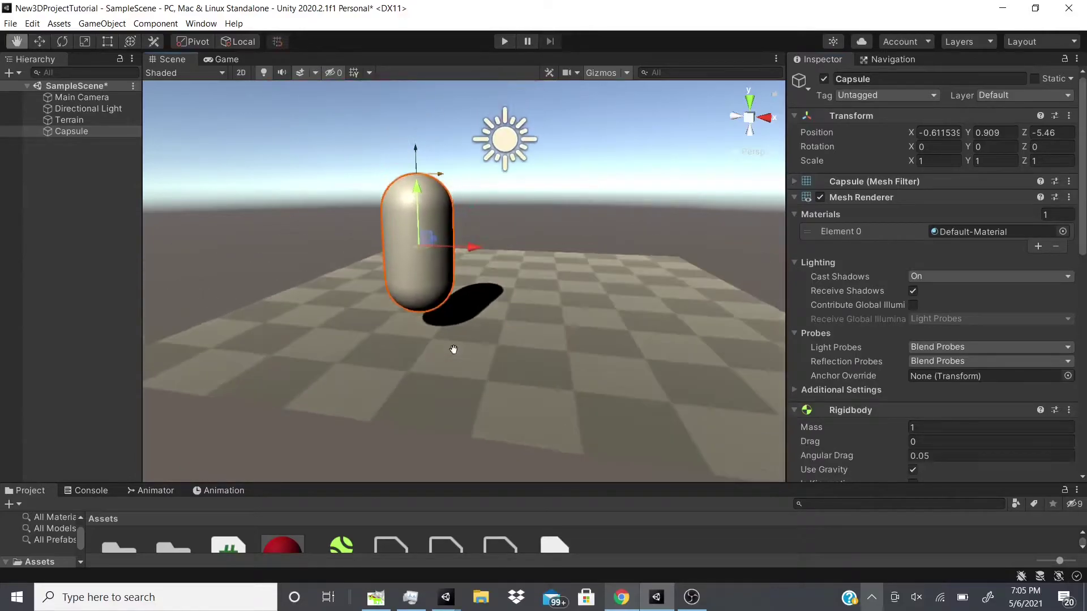
Duplicate Capsule and move the copy, Capsule (1), up and over the original
click(94, 133)
key(ctrl+d)
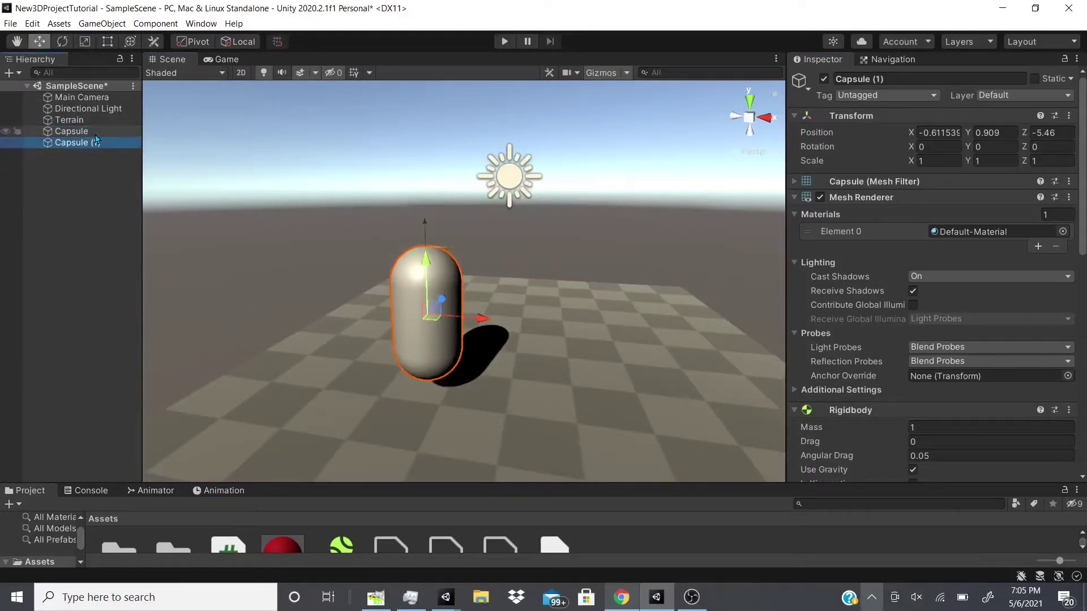
drag(484, 326, 508, 80)
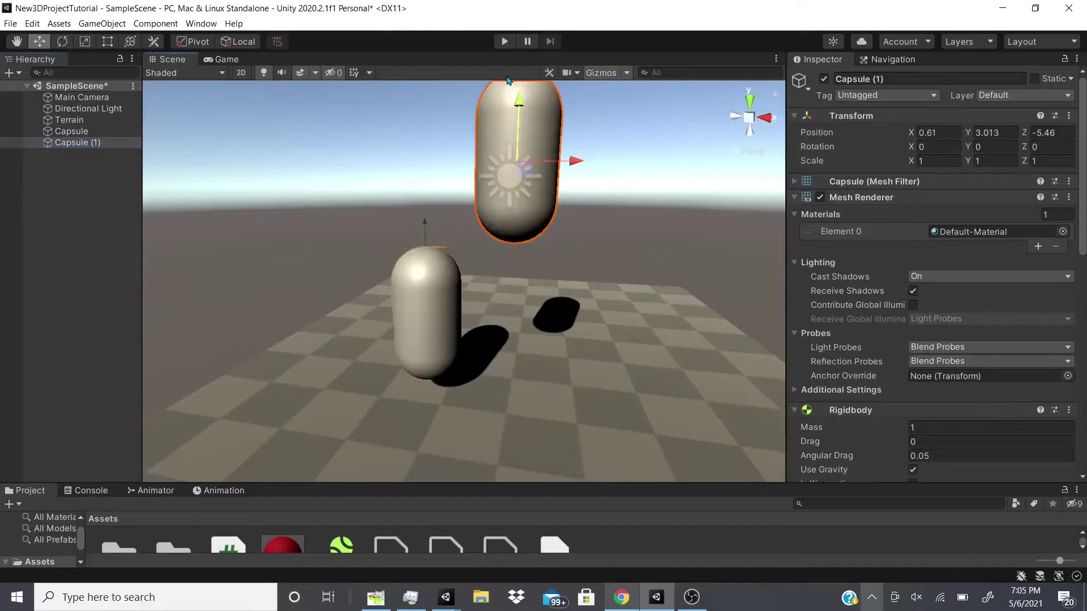
drag(572, 170, 436, 170)
Lower and align Capsule (1) on top of the original at X -0.661, Y 2.902
scroll(421, 226, up, 5)
middle_drag(421, 225, 458, 294)
scroll(458, 294, down, 7)
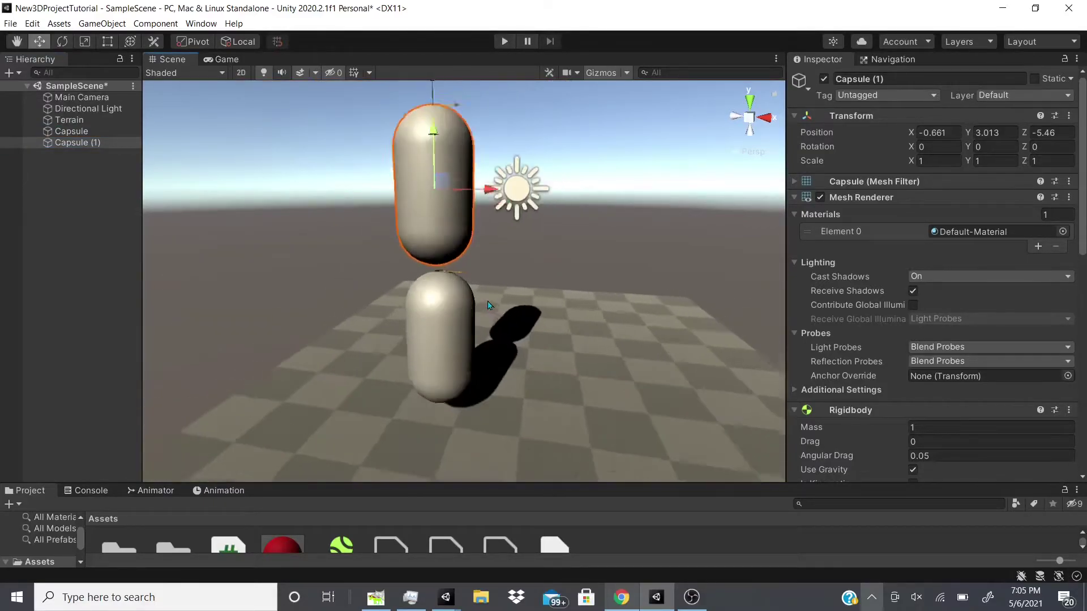
scroll(498, 182, up, 2)
drag(428, 104, 446, 126)
middle_drag(442, 171, 447, 124)
drag(479, 121, 490, 132)
scroll(478, 243, down, 6)
click(469, 243)
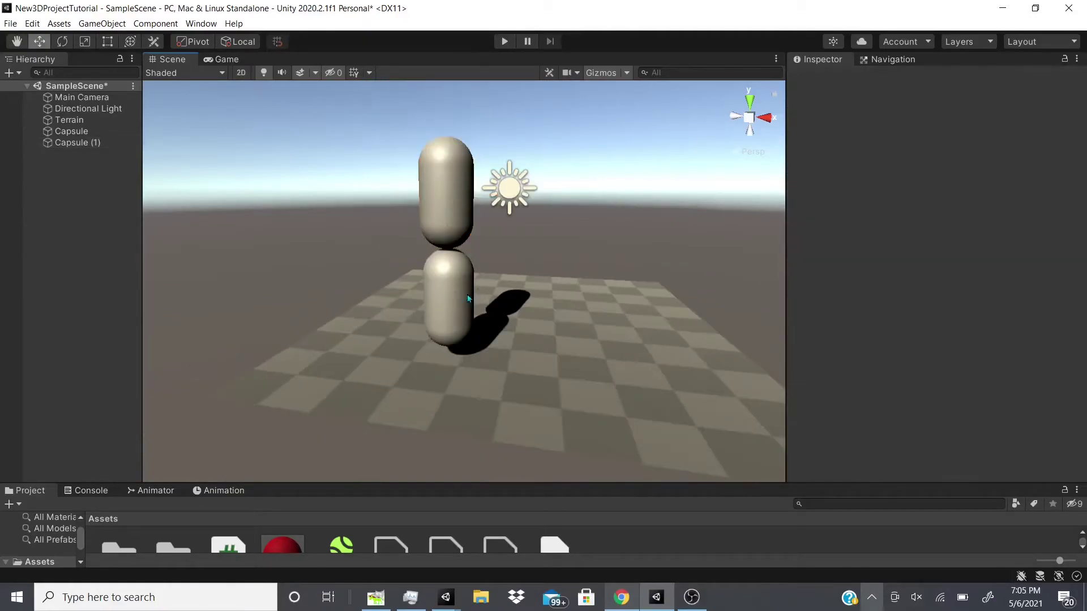
click(443, 289)
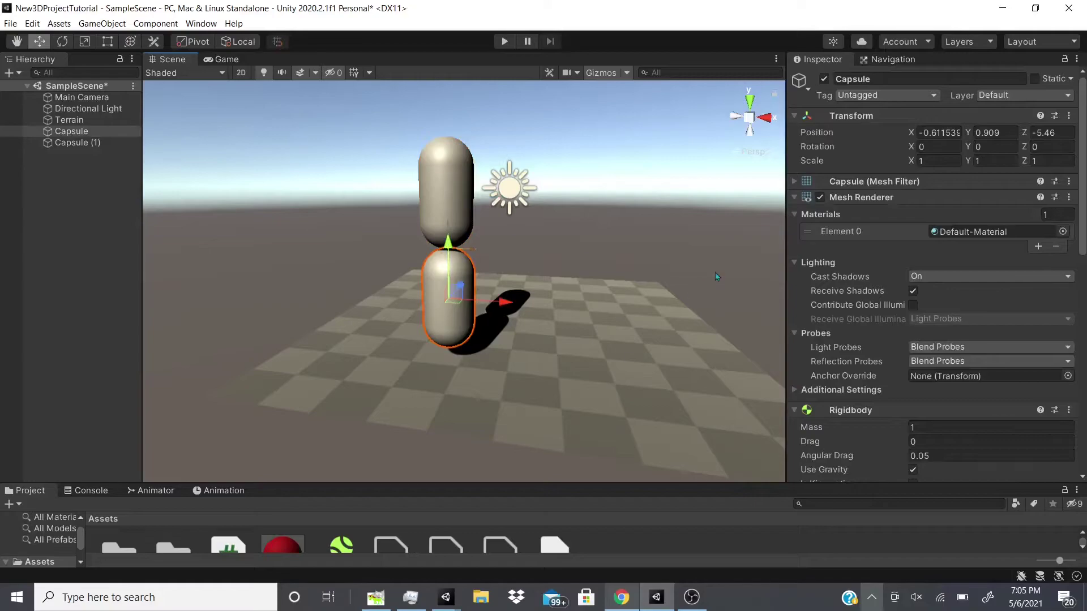
Set Capsule's Connected Body to Capsule (1) and Capsule (1)'s Connected Body to Capsule
scroll(1050, 397, down, 5)
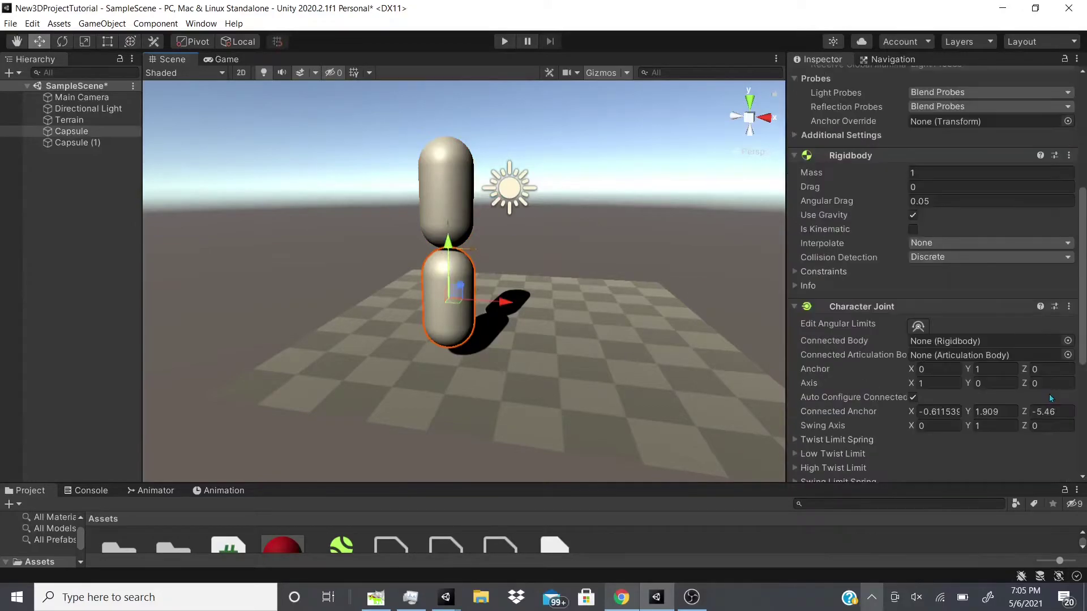
click(87, 144)
click(74, 134)
drag(92, 144, 946, 348)
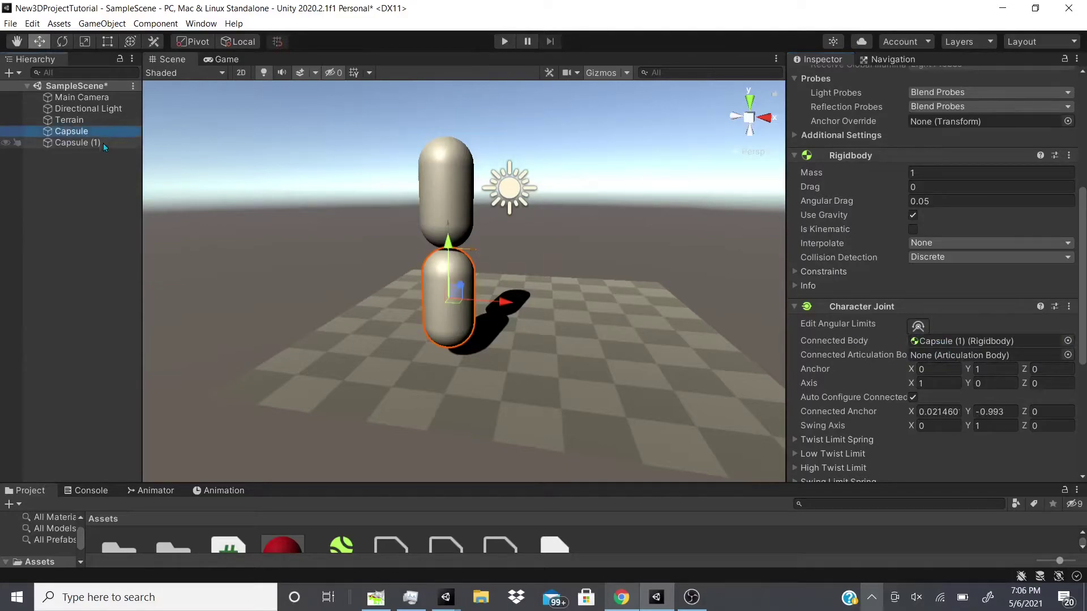
drag(103, 142, 951, 469)
Turn on angular limit editing and adjust the Character Joint twist limit arcs
scroll(872, 307, down, 5)
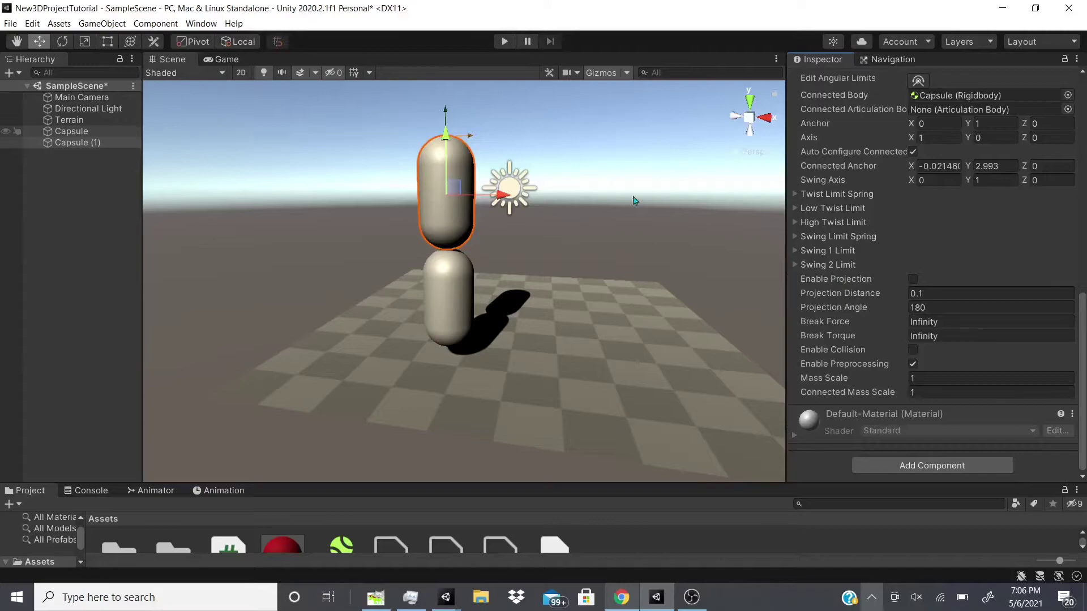
scroll(949, 190, up, 6)
click(918, 336)
scroll(462, 126, up, 4)
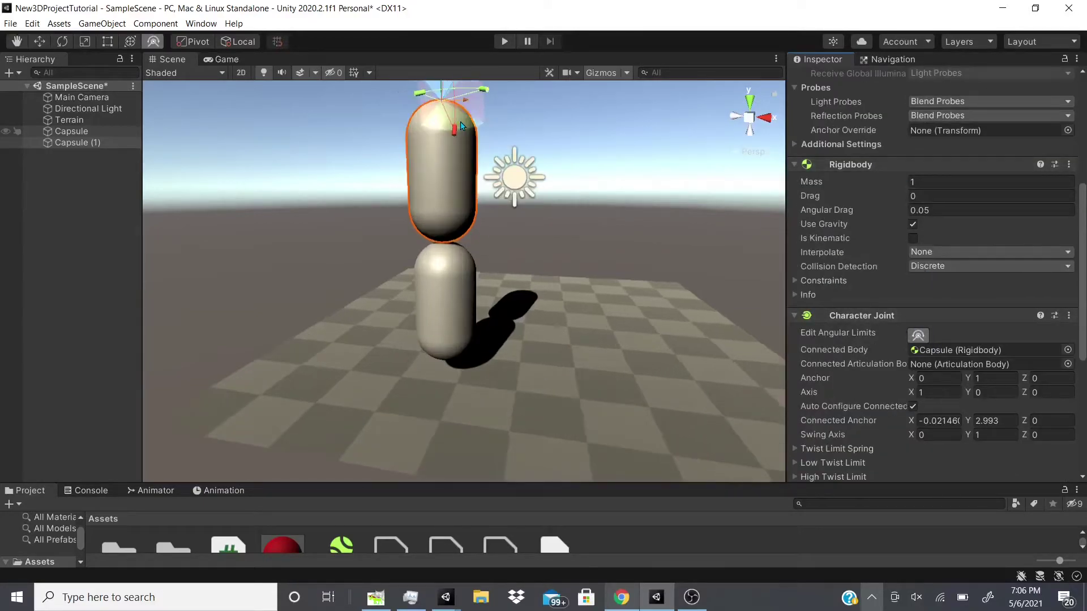
scroll(461, 125, down, 2)
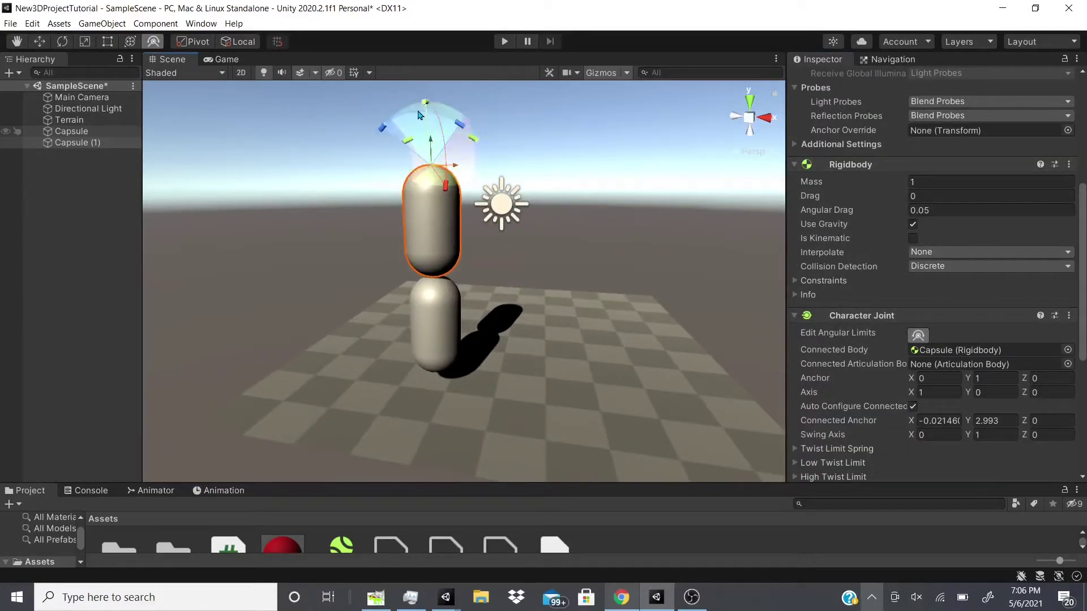
drag(418, 111, 431, 112)
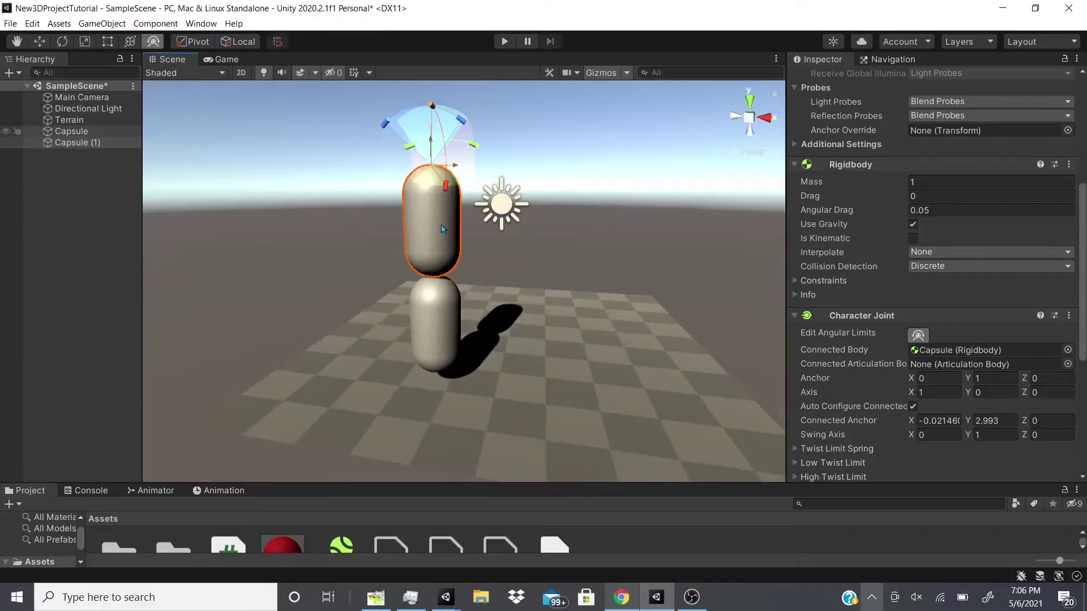
click(444, 305)
mouse_move(440, 226)
mouse_down()
mouse_move(422, 231)
mouse_move(433, 228)
mouse_up()
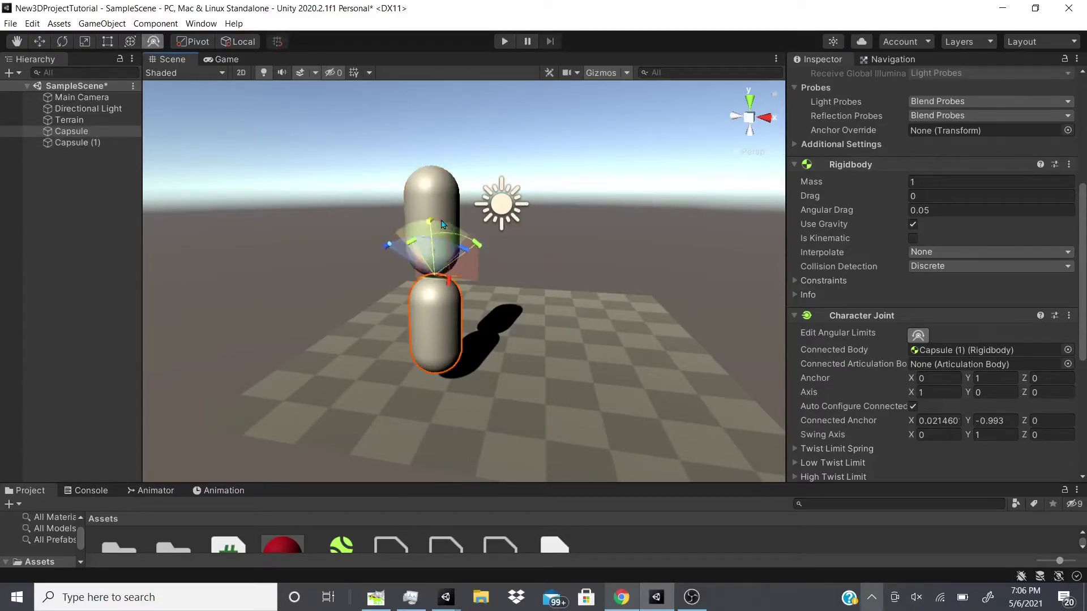
scroll(991, 307, down, 3)
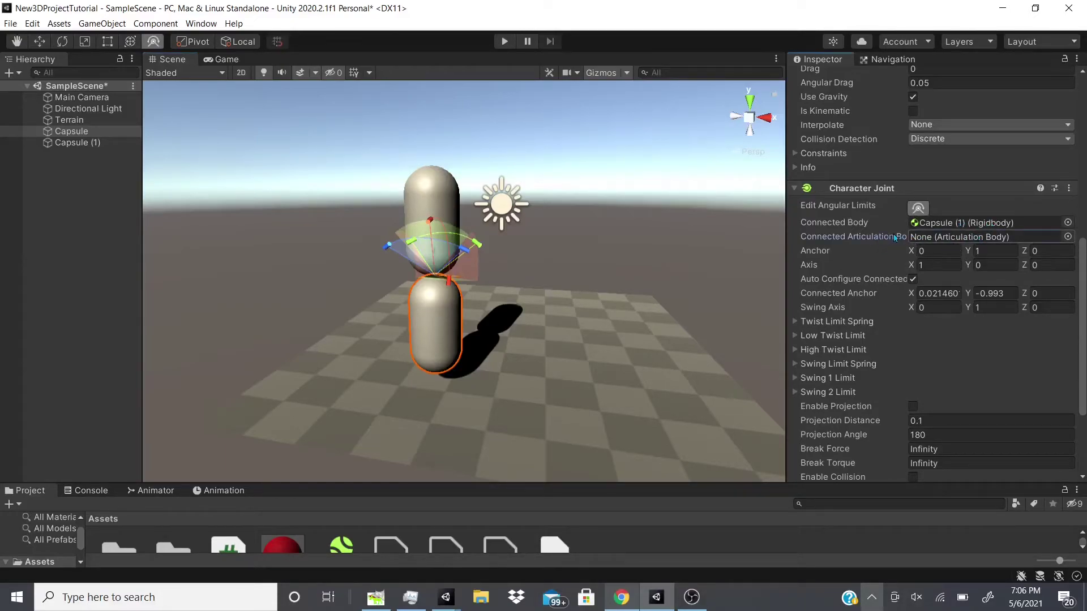
scroll(985, 271, down, 5)
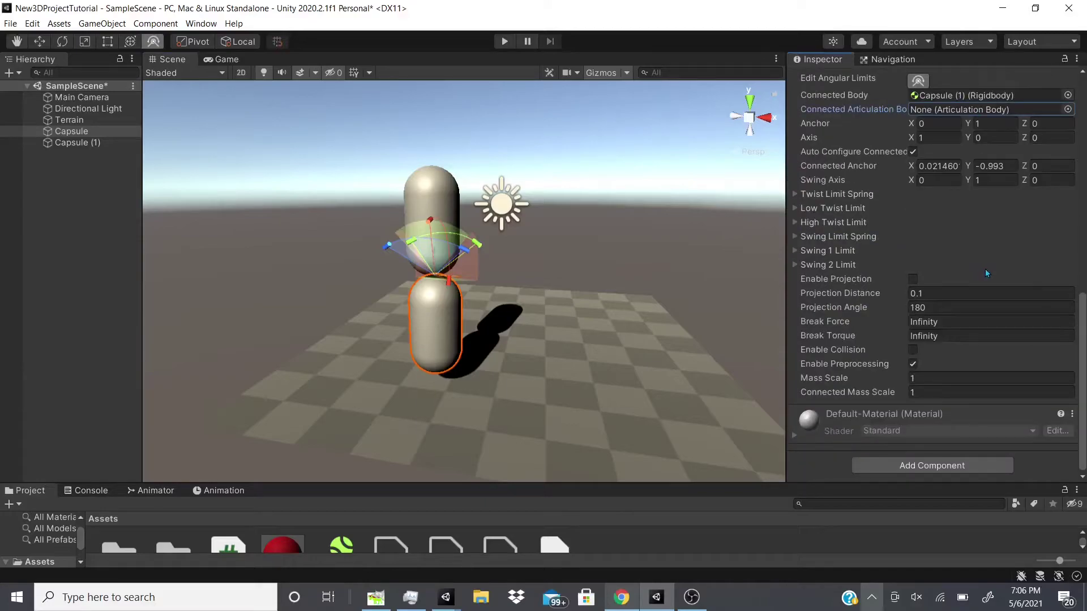
click(505, 41)
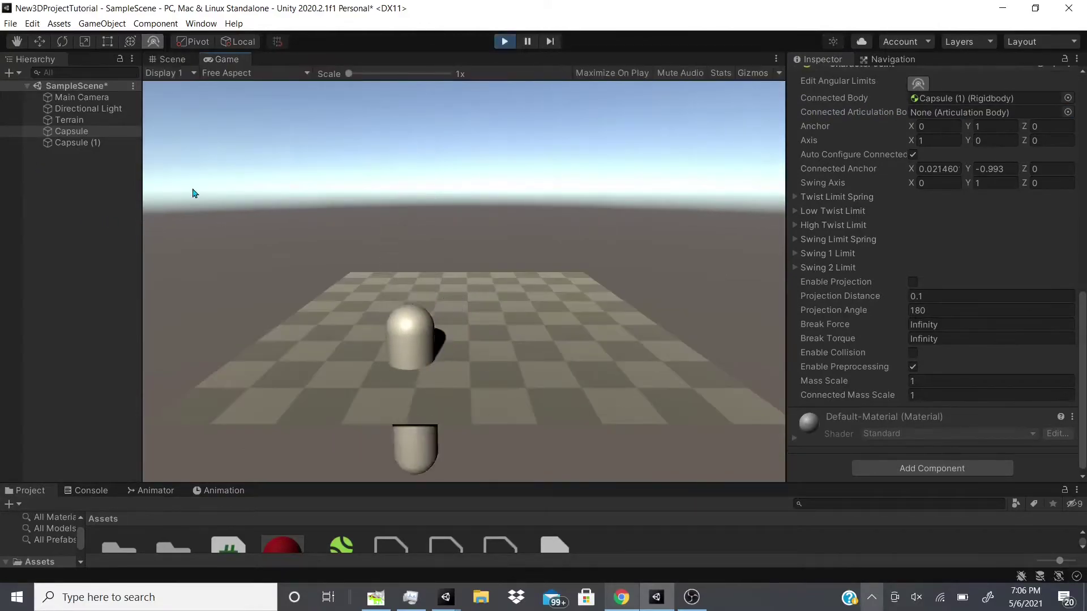
click(504, 41)
drag(1082, 416, 1082, 415)
scroll(983, 361, up, 10)
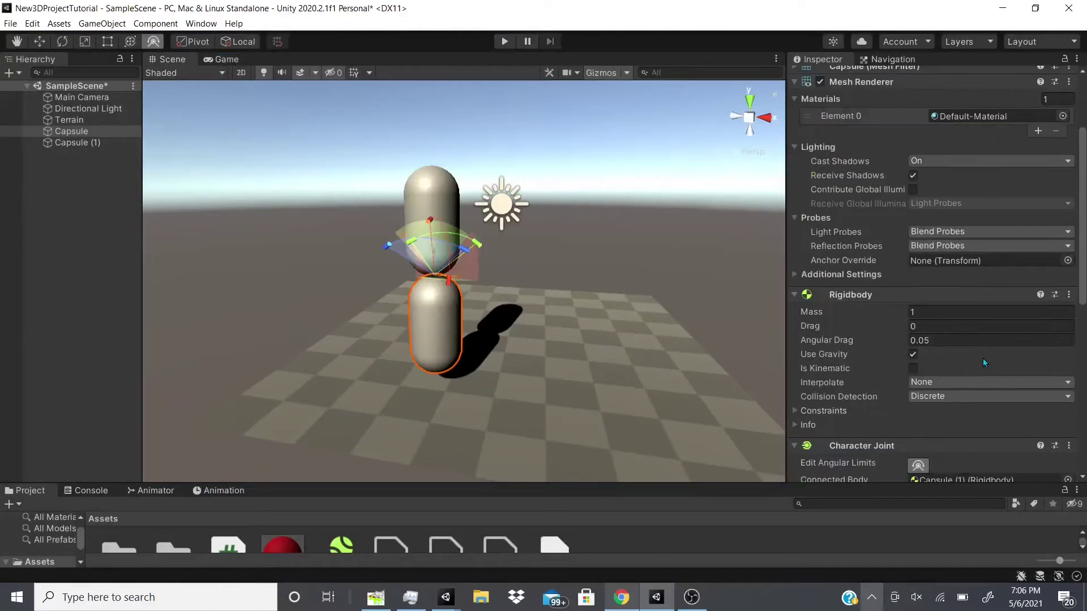
scroll(983, 358, up, 3)
scroll(983, 358, down, 15)
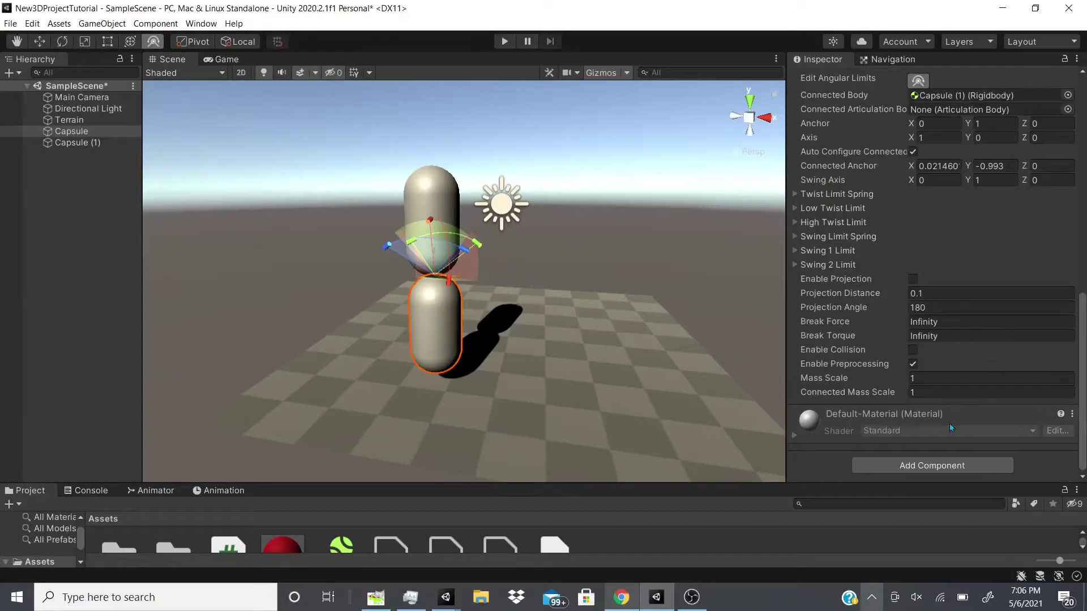
Add a Capsule Collider to both Capsule and Capsule (1)
ctrl+click(78, 145)
click(932, 465)
text(c)
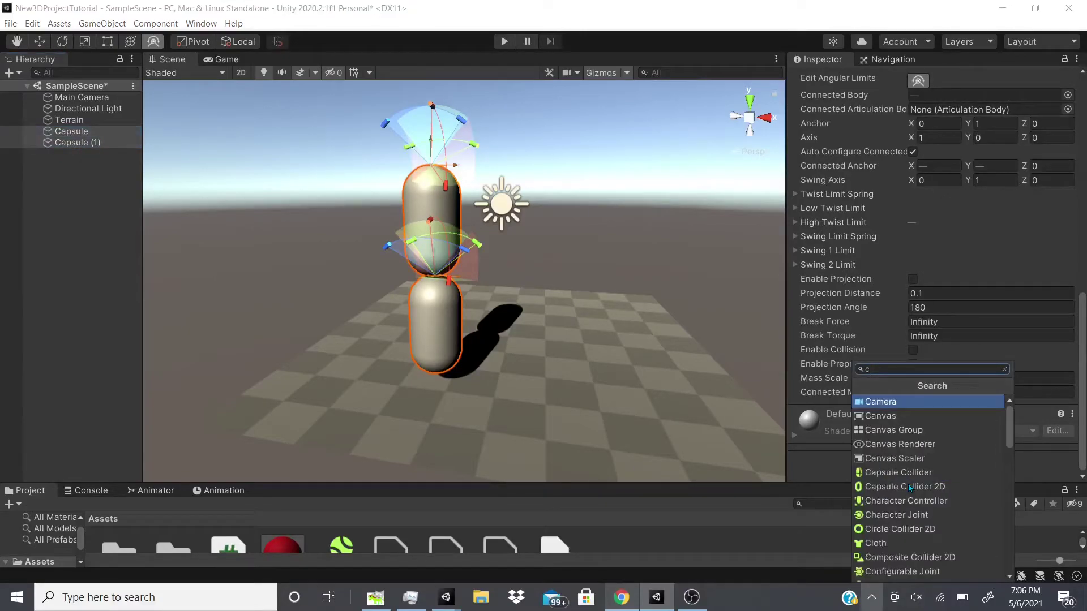
text(oll)
key(Down)
key(Down)
key(Return)
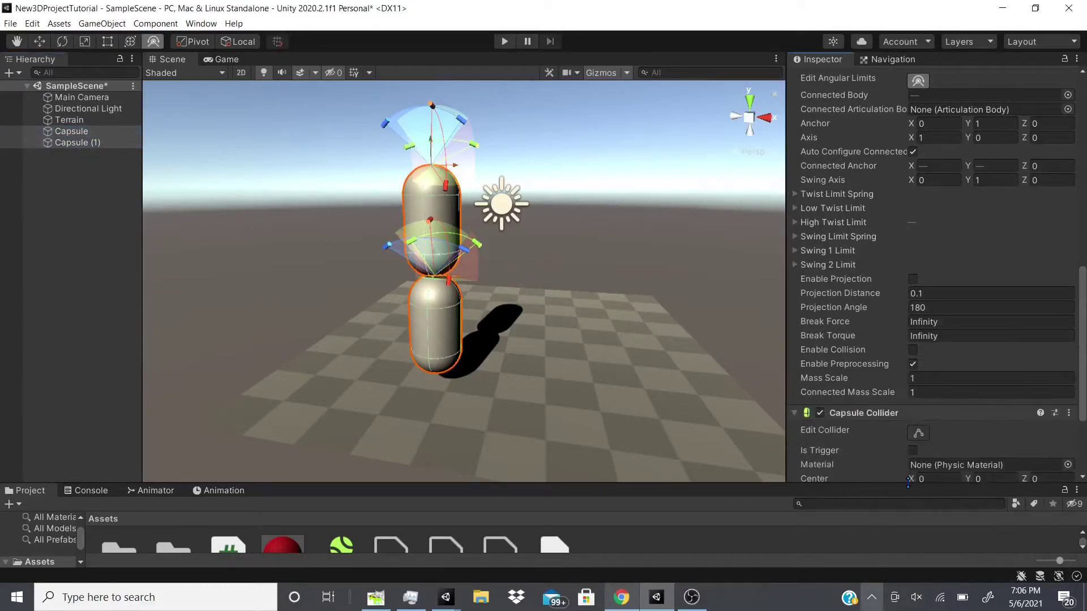
Run a Play test of the colliding capsules, then stop it
click(505, 43)
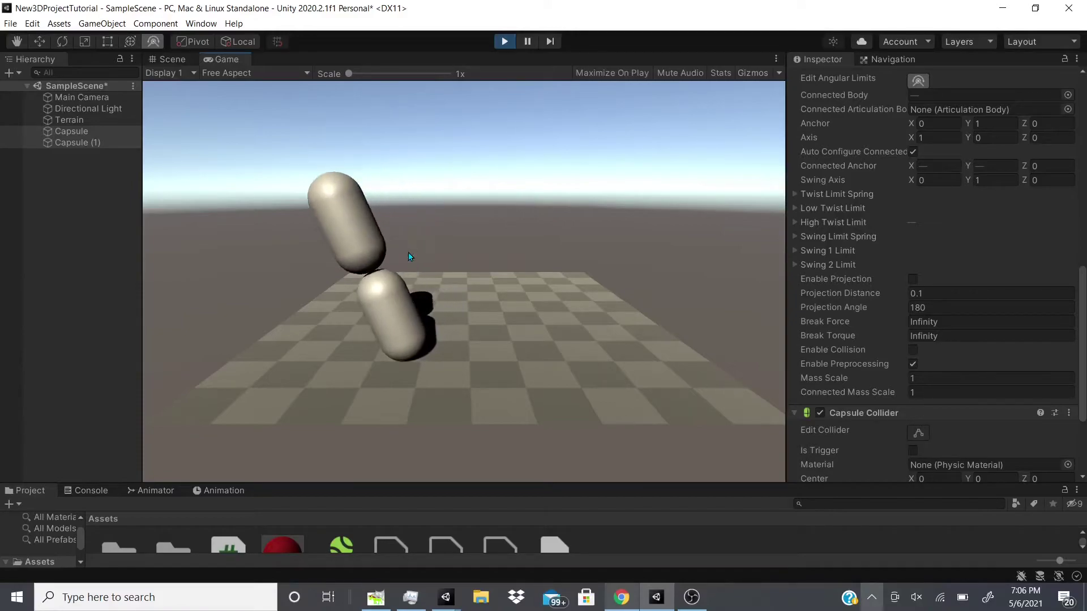
click(503, 42)
click(73, 143)
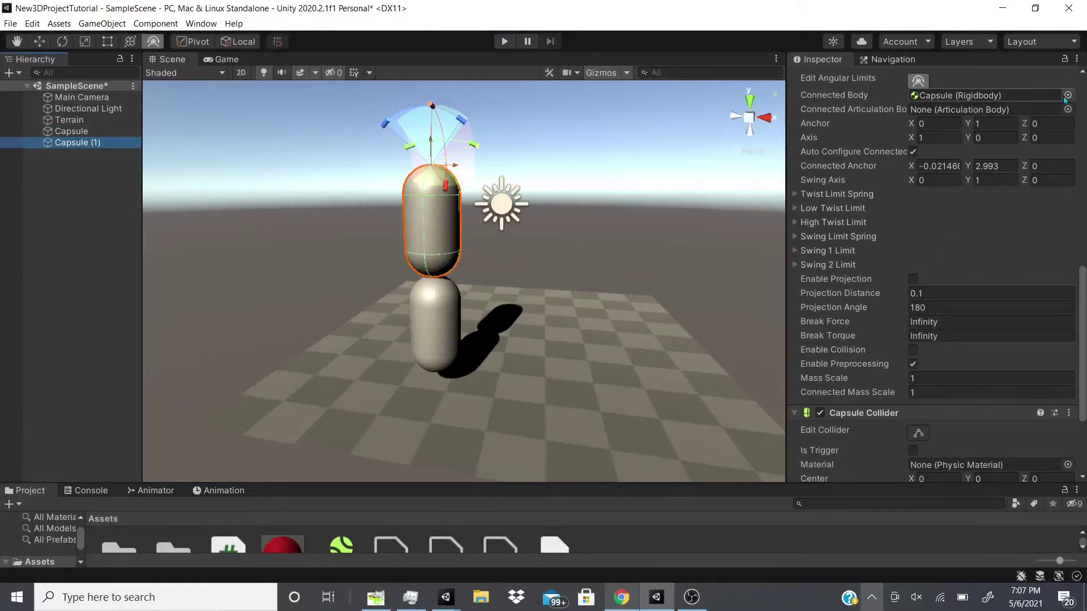
Remove Capsule (1)'s Character Joint component and start a new Play test
scroll(1066, 96, up, 5)
click(1067, 222)
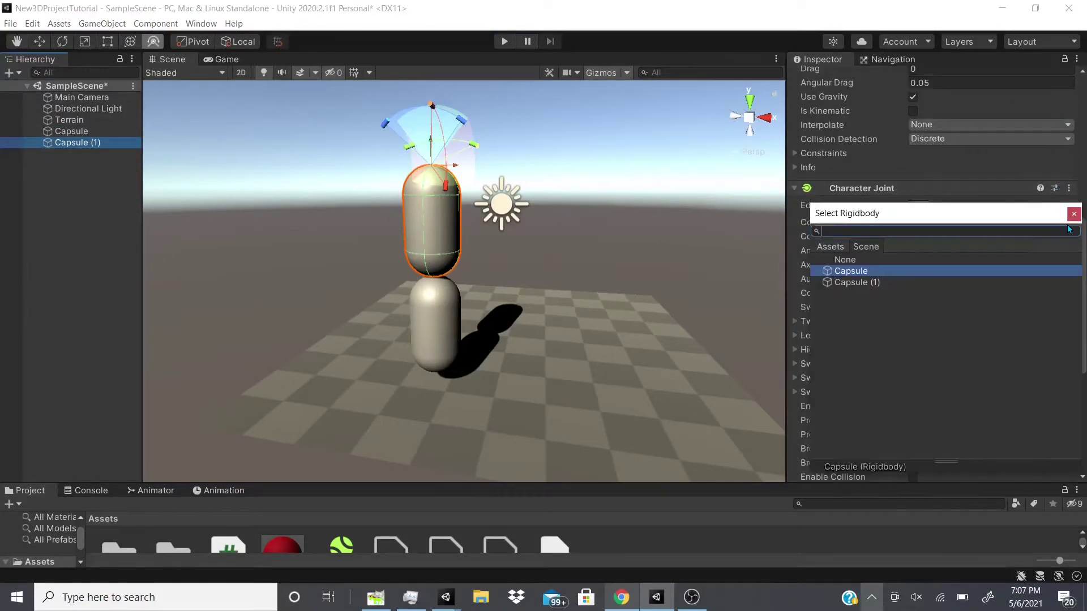
click(1069, 188)
click(970, 216)
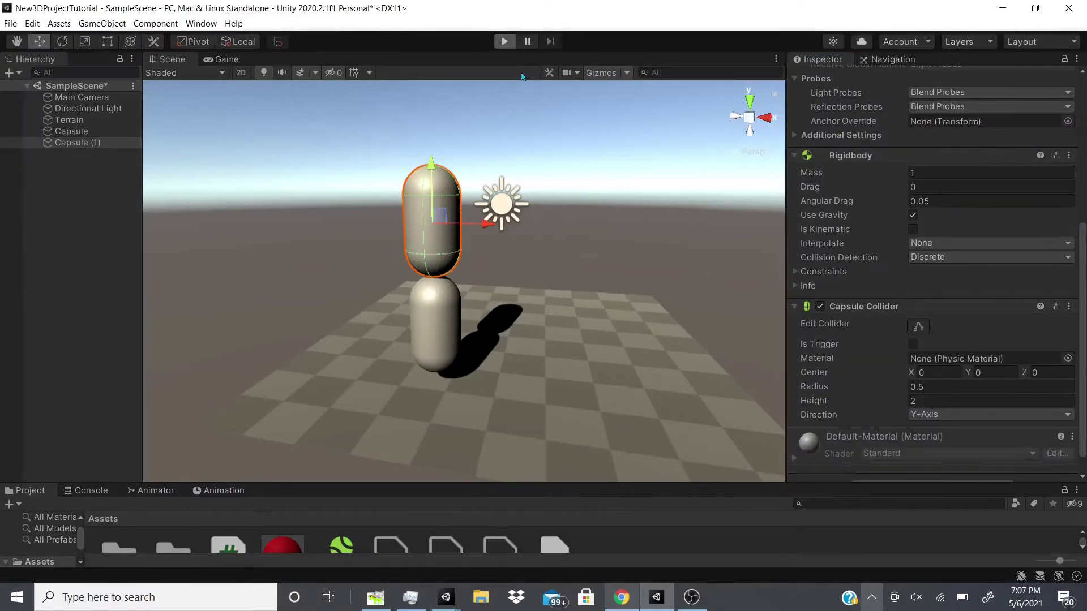
click(503, 42)
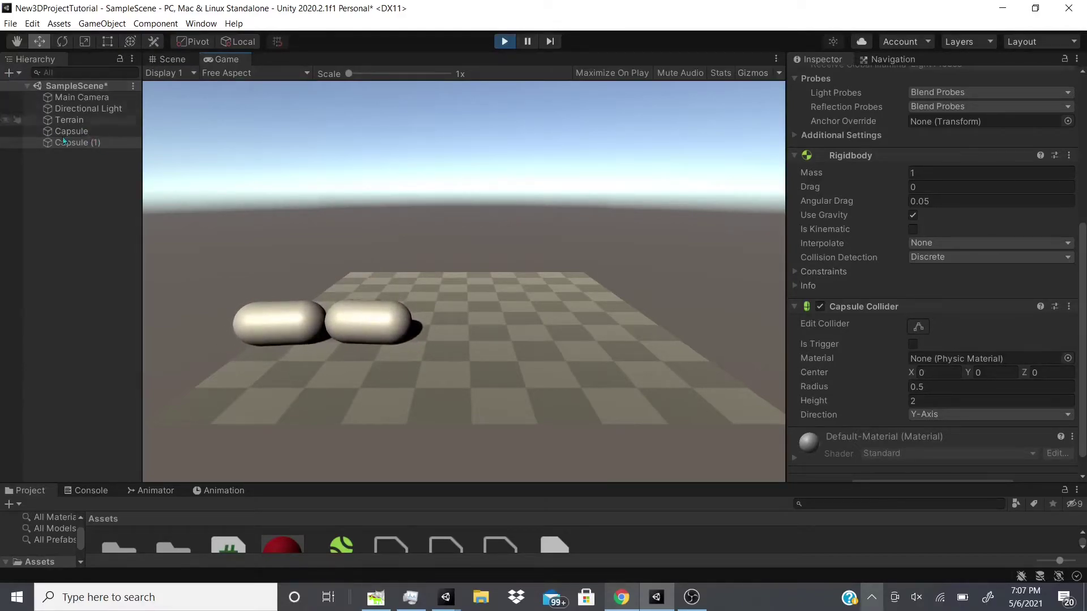
During the Play test, move a capsule in the Scene view
click(166, 63)
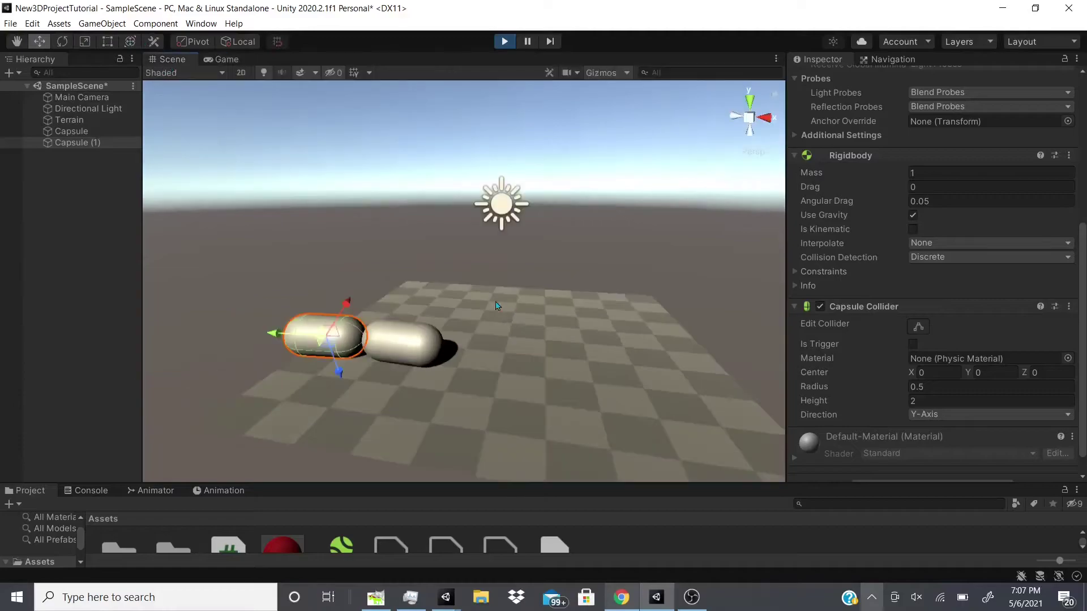
drag(345, 306, 375, 269)
click(341, 284)
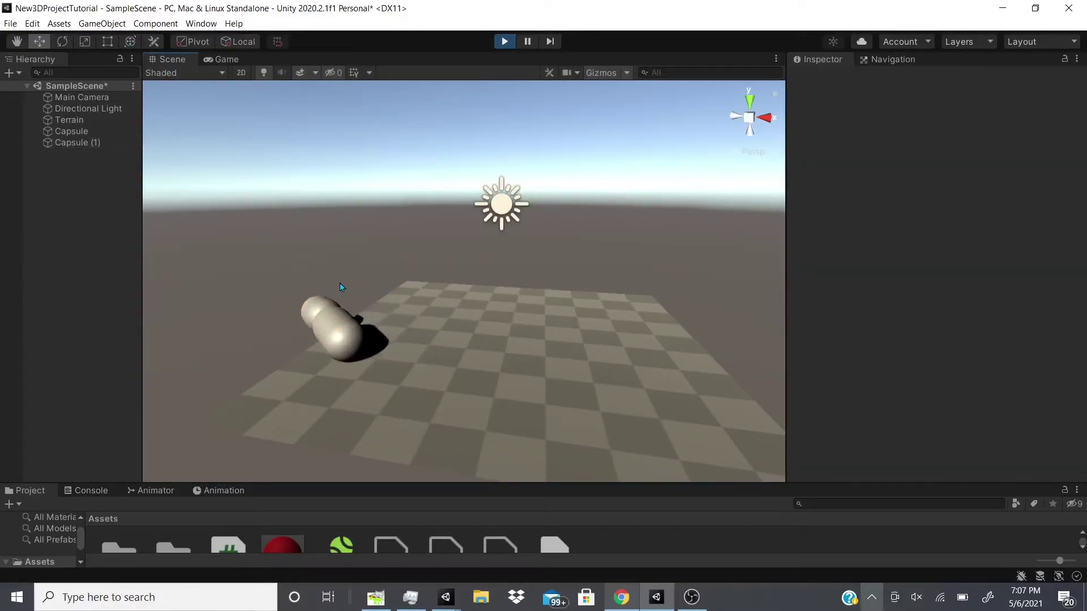
click(308, 335)
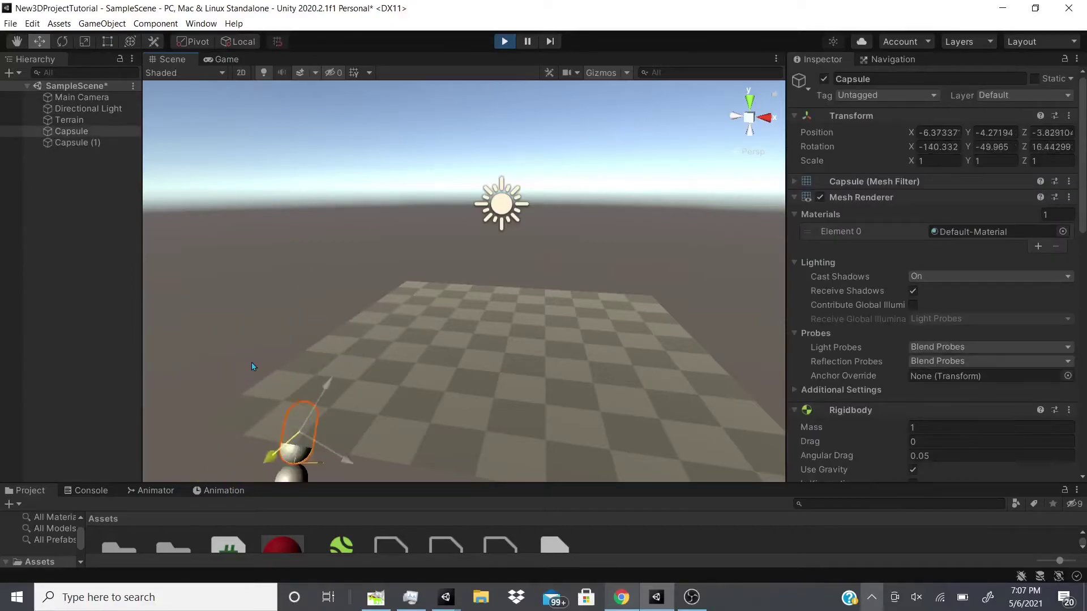
Stop the simulation and make Capsule (1) a child of Capsule in the Hierarchy
click(504, 41)
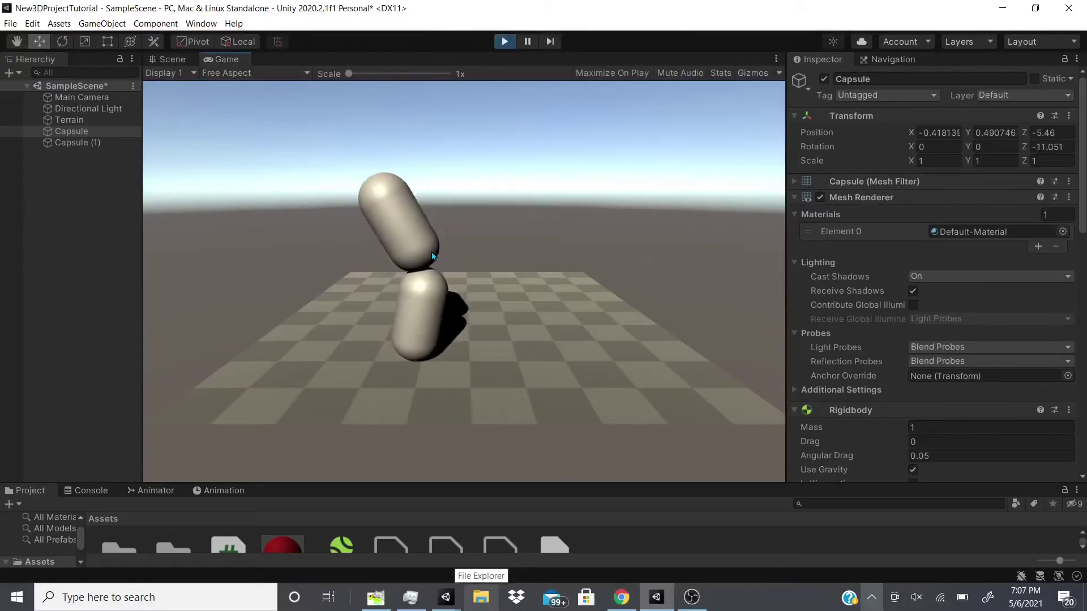
drag(97, 143, 99, 135)
click(98, 134)
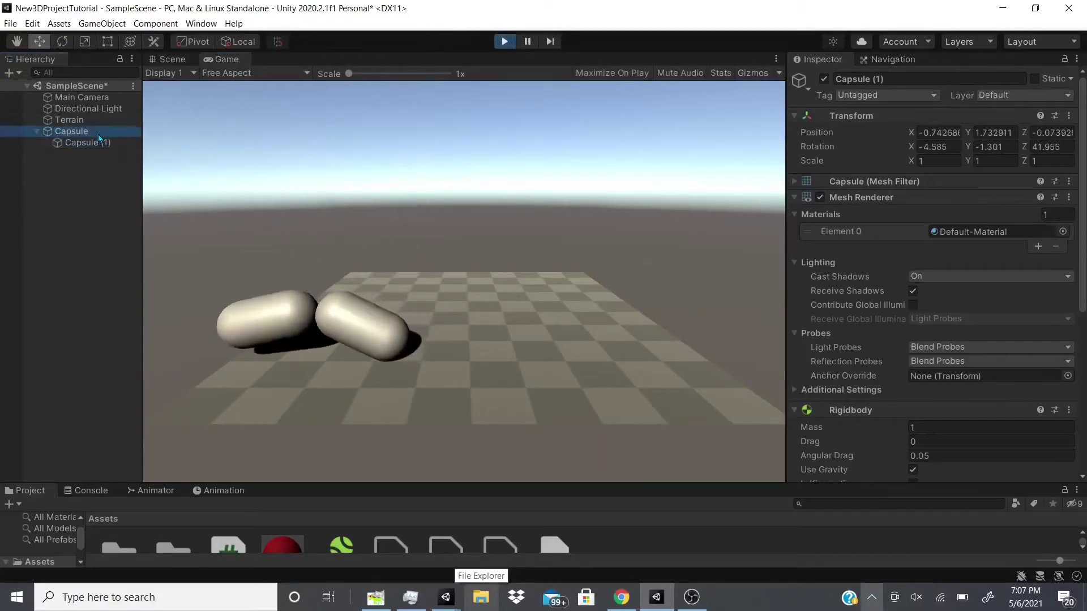